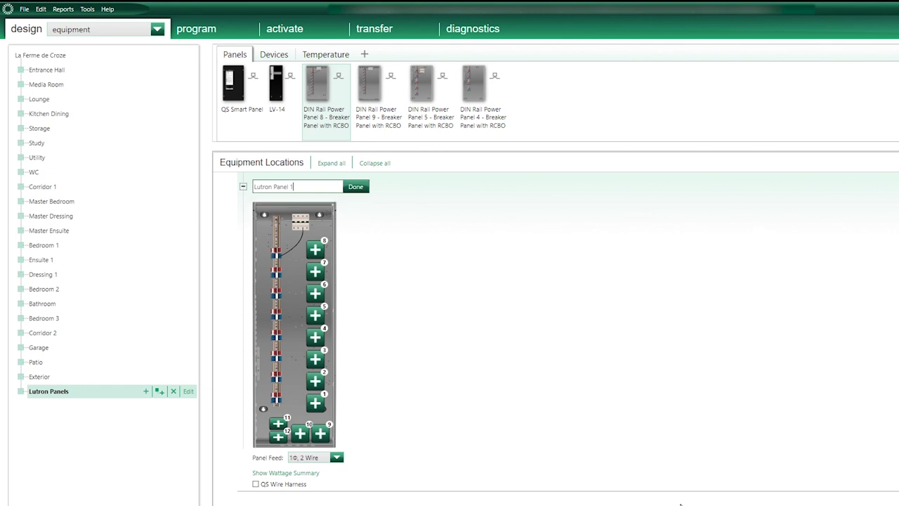
# - Confirm the name Lutron Panel 1 and add a DIN Rail Power Module Adaptive 4 Output in panel position 1
pyautogui.press('Return')
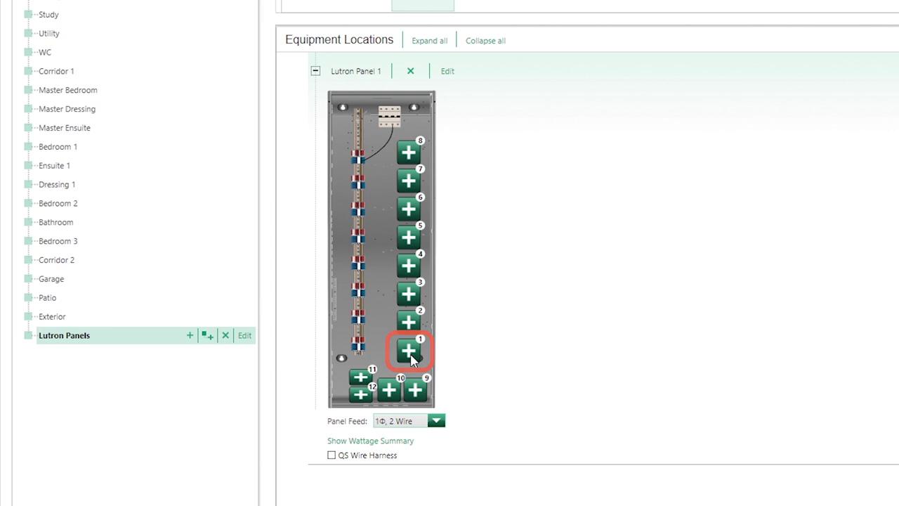
pyautogui.click(409, 351)
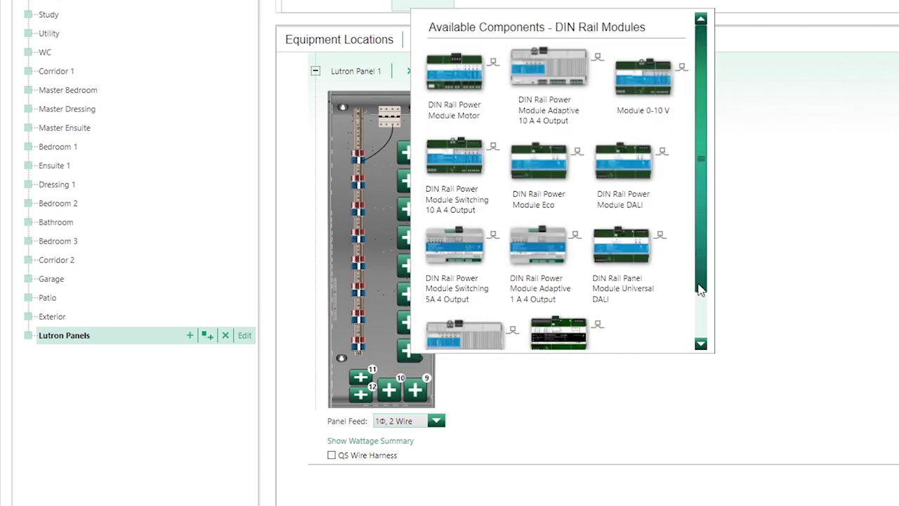
pyautogui.click(700, 342)
pyautogui.click(700, 341)
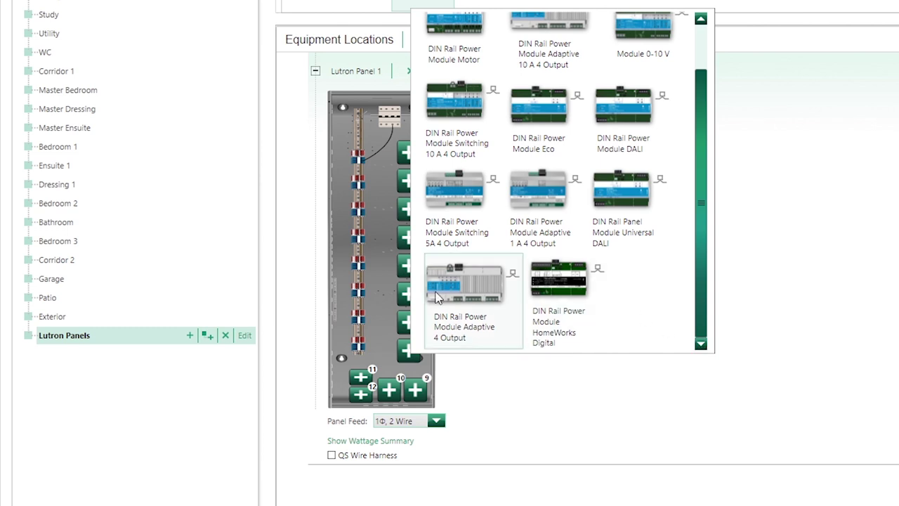
pyautogui.moveTo(445, 288)
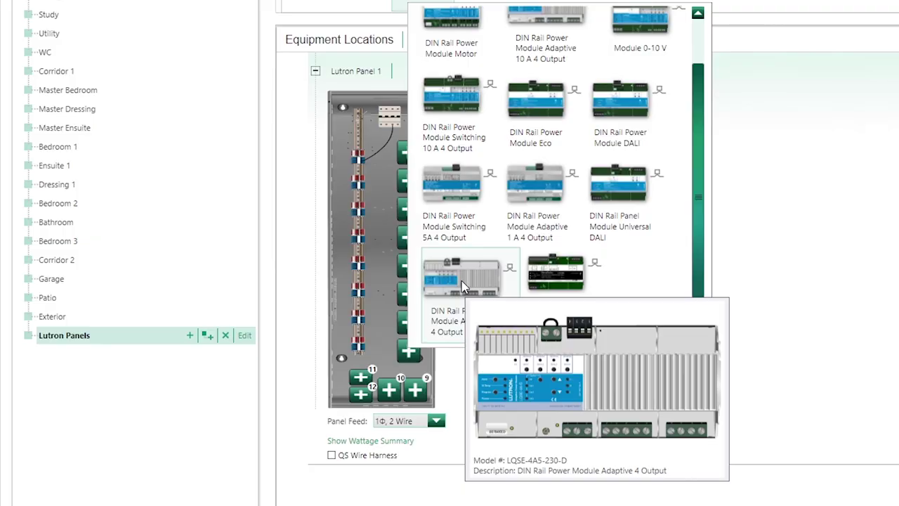
pyautogui.click(460, 284)
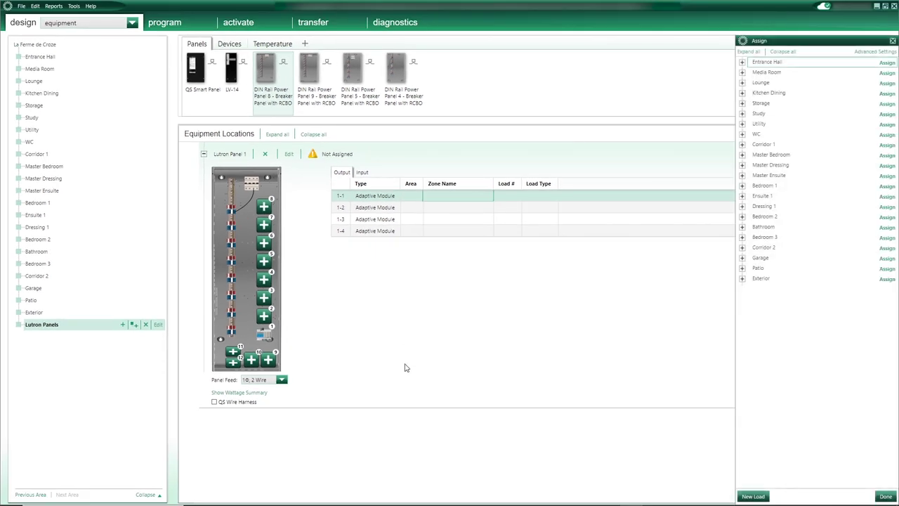
# - Assign the Entrance Hall Downlights (B1) to output 1-1 of the adaptive module
pyautogui.moveTo(847, 42); pyautogui.dragTo(726, 36)
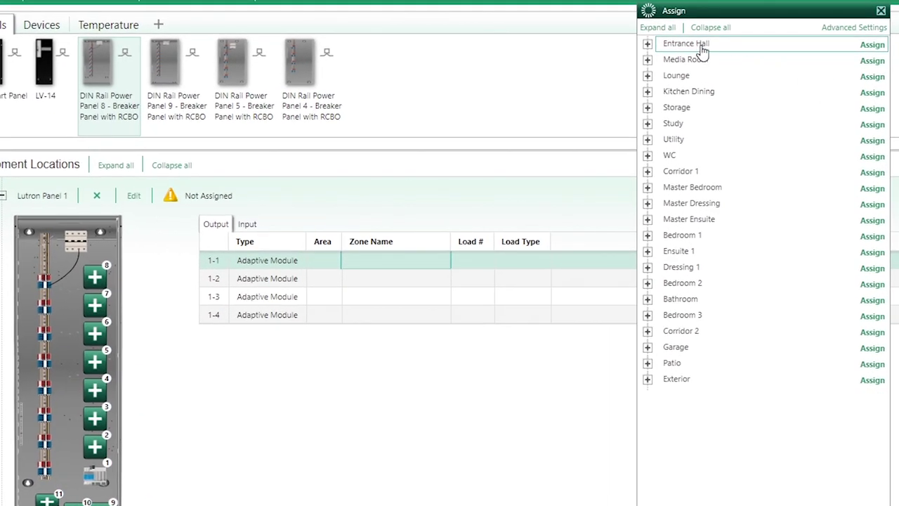
pyautogui.click(647, 44)
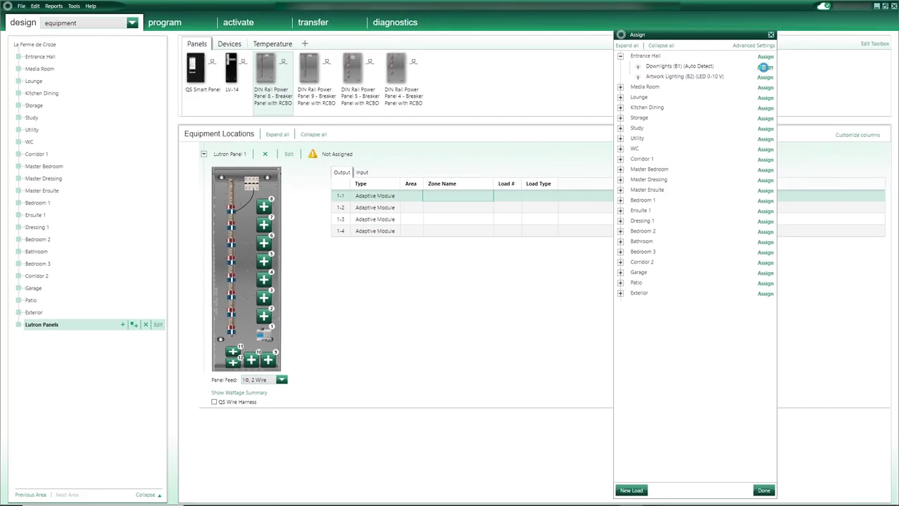
pyautogui.click(871, 61)
pyautogui.click(771, 35)
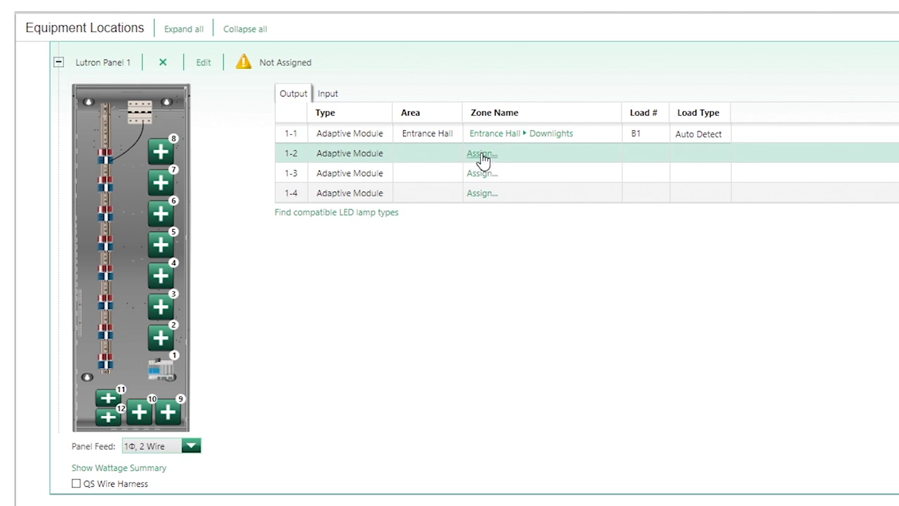
# - Assign Media Room Downlights (C2), Media Room Pendant (C1) and Lounge Downlights (A2) to outputs 1-2 through 1-4
pyautogui.click(482, 153)
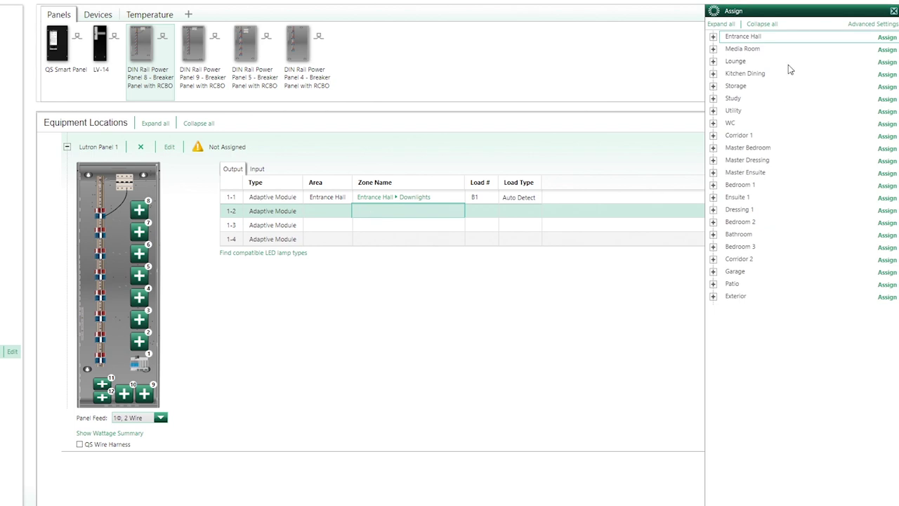
pyautogui.moveTo(814, 14); pyautogui.dragTo(706, 12)
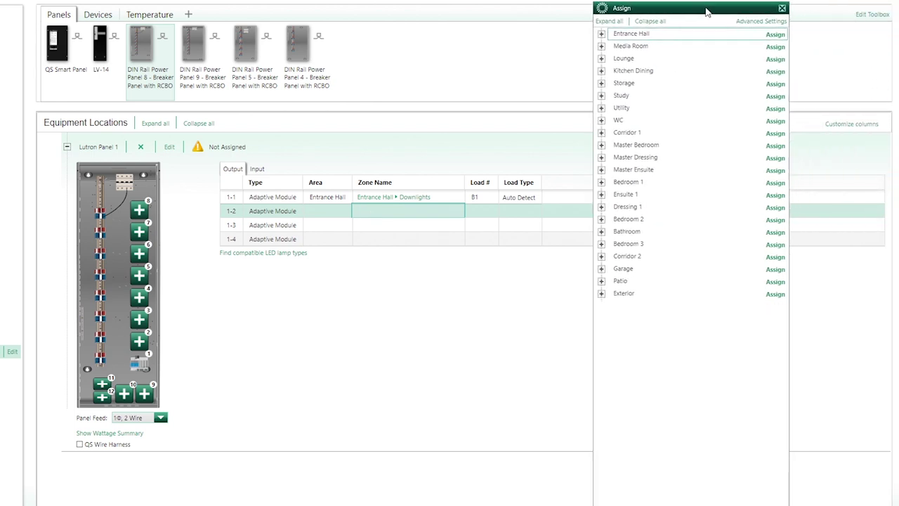
pyautogui.click(608, 22)
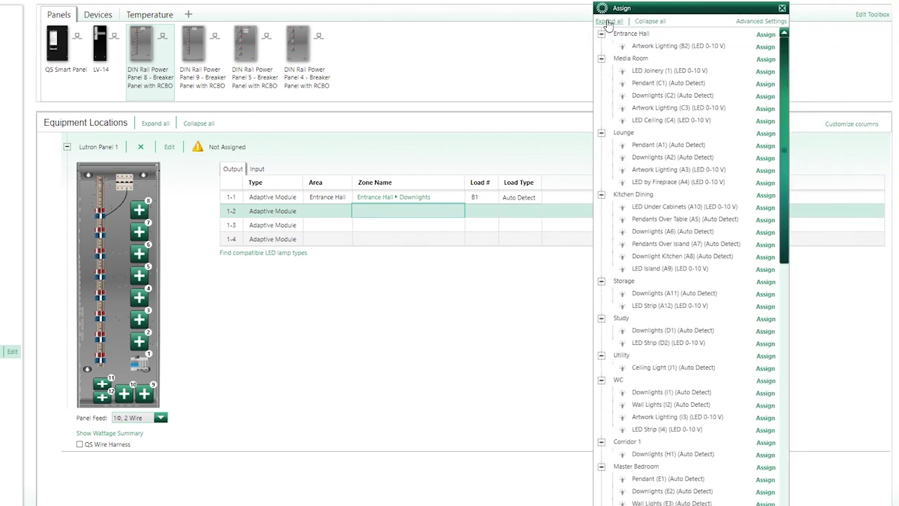
pyautogui.click(765, 96)
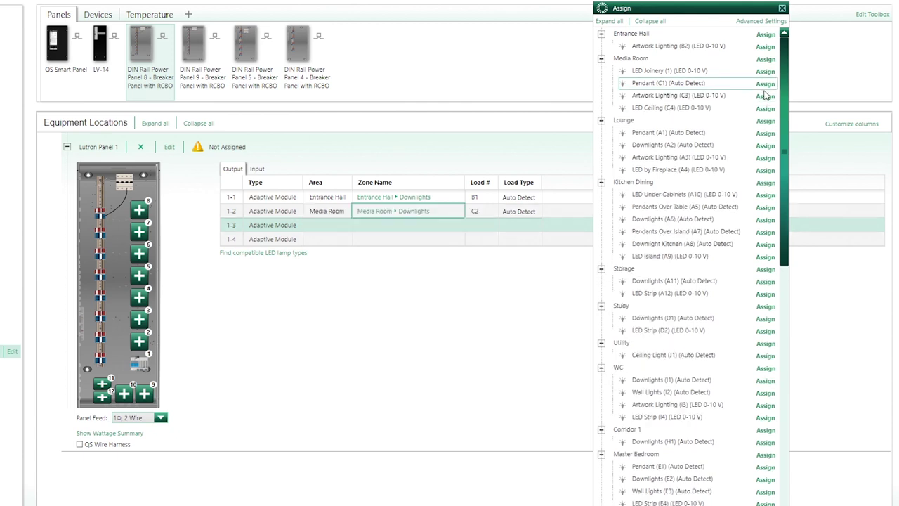
pyautogui.click(765, 132)
# - Add an adaptive module in position 2 and assign it Lounge Pendant, Kitchen Dining Downlights, Downlight Kitchen and Storage Downlights in that order
pyautogui.click(144, 349)
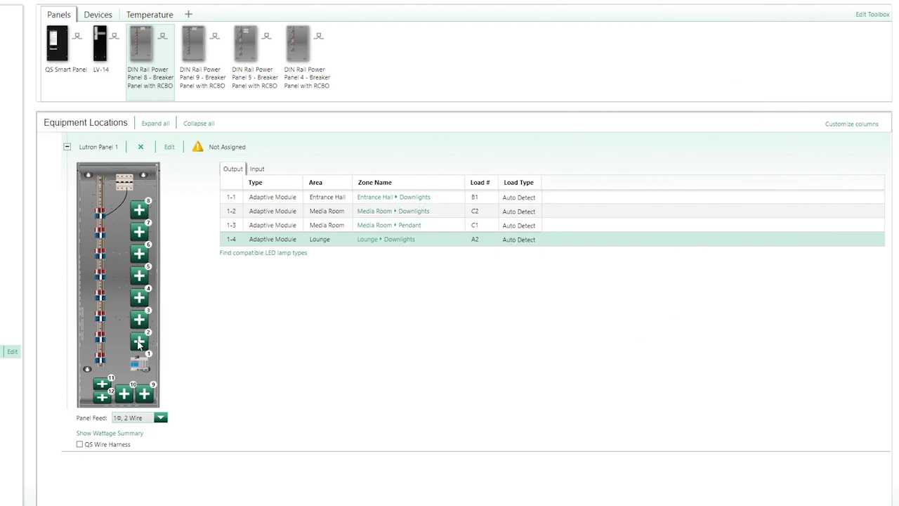
pyautogui.click(186, 284)
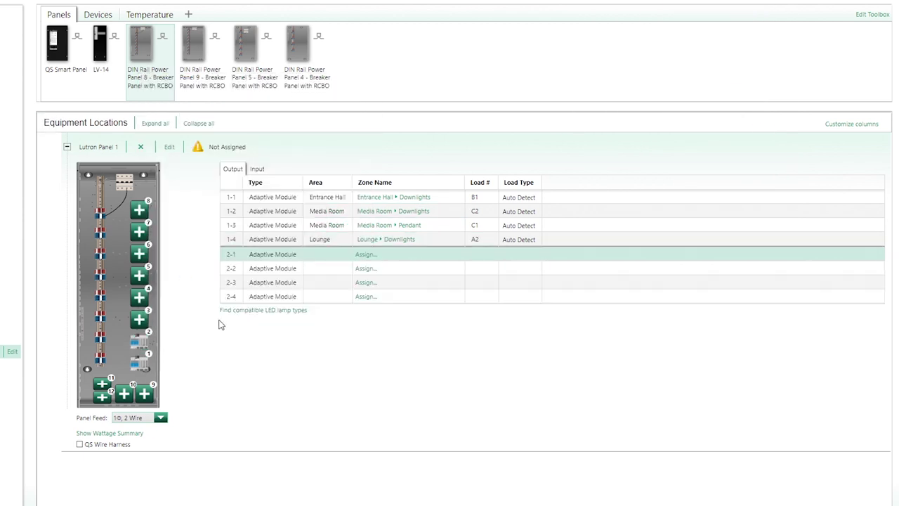
pyautogui.click(360, 255)
pyautogui.moveTo(777, 10); pyautogui.dragTo(637, 12)
pyautogui.click(736, 123)
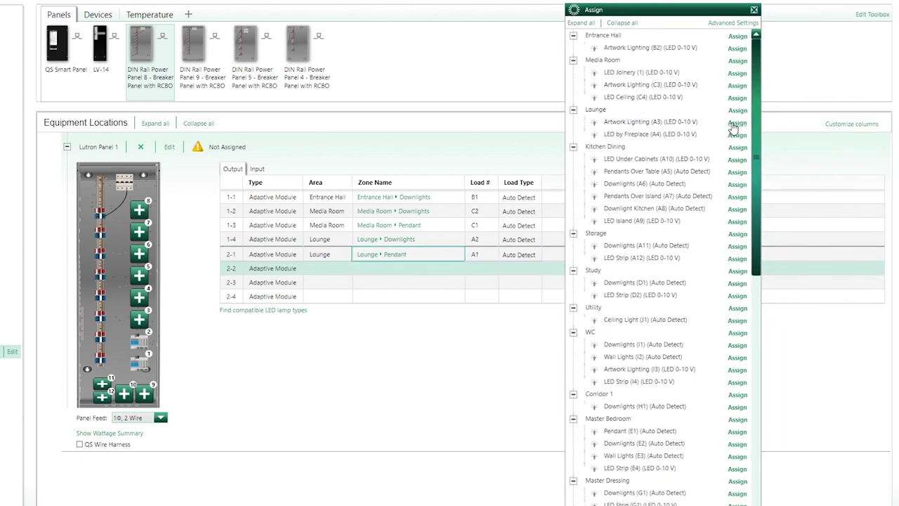
pyautogui.click(736, 184)
pyautogui.click(736, 196)
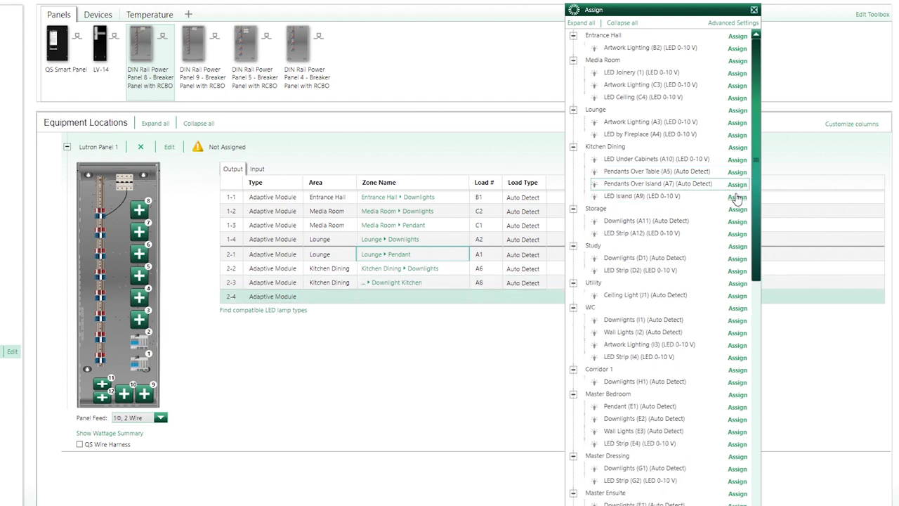
pyautogui.click(736, 222)
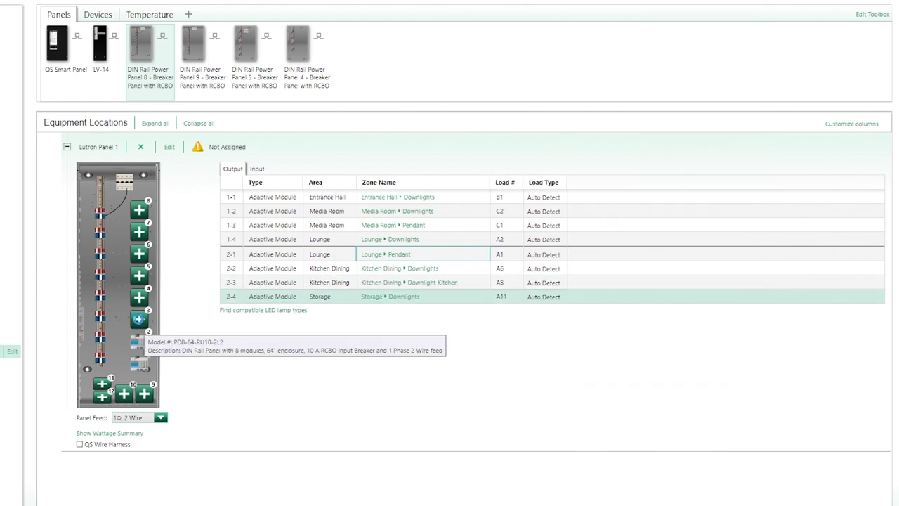
# - Add an adaptive module in position 3 and assign it Pendants Over Table, Pendants Over Island, Study Downlights and Utility Ceiling Light in order
pyautogui.click(140, 319)
pyautogui.click(186, 277)
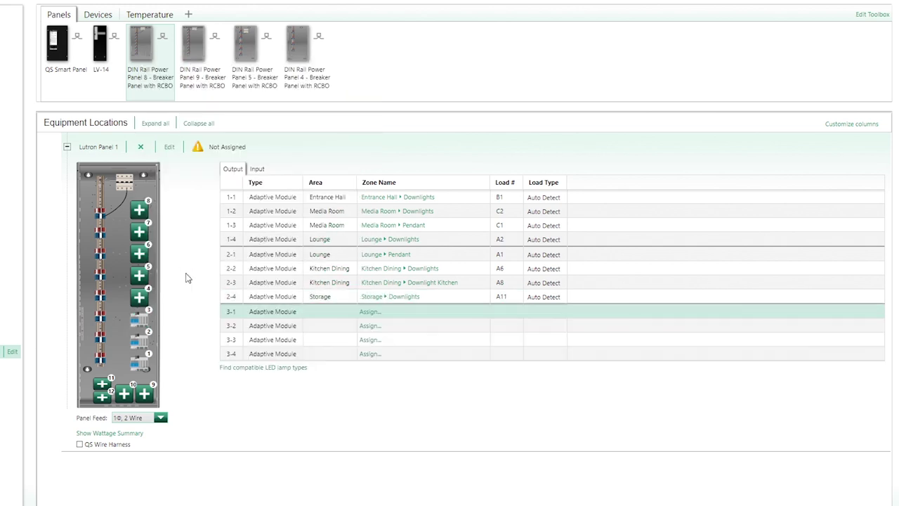
pyautogui.click(371, 311)
pyautogui.moveTo(819, 7); pyautogui.dragTo(715, 7)
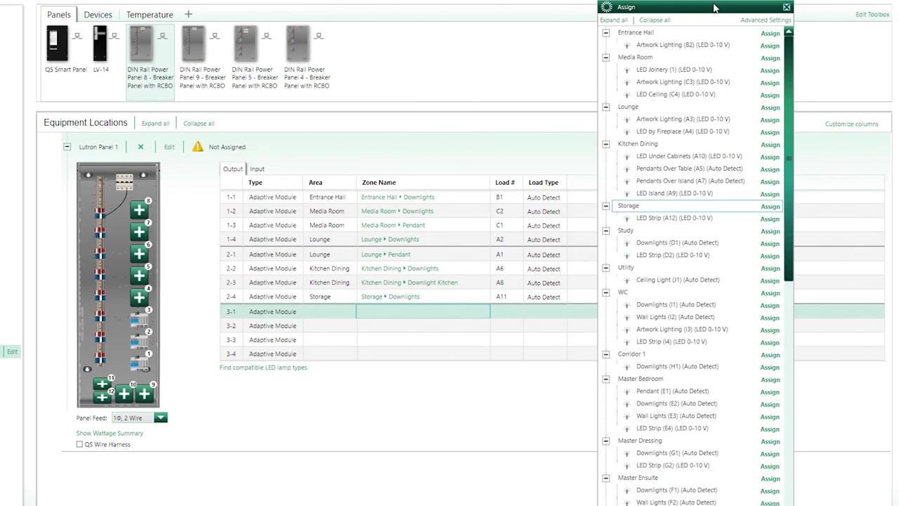
pyautogui.click(770, 169)
pyautogui.click(770, 169)
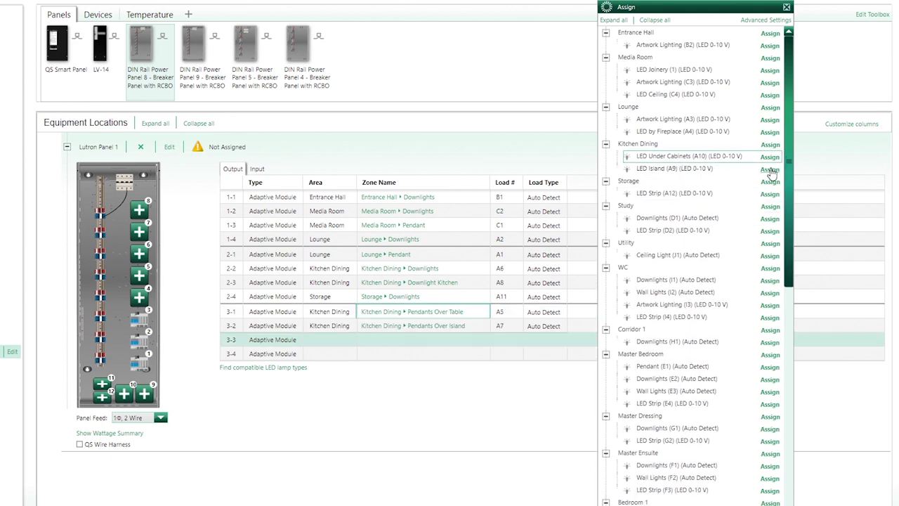
pyautogui.click(768, 218)
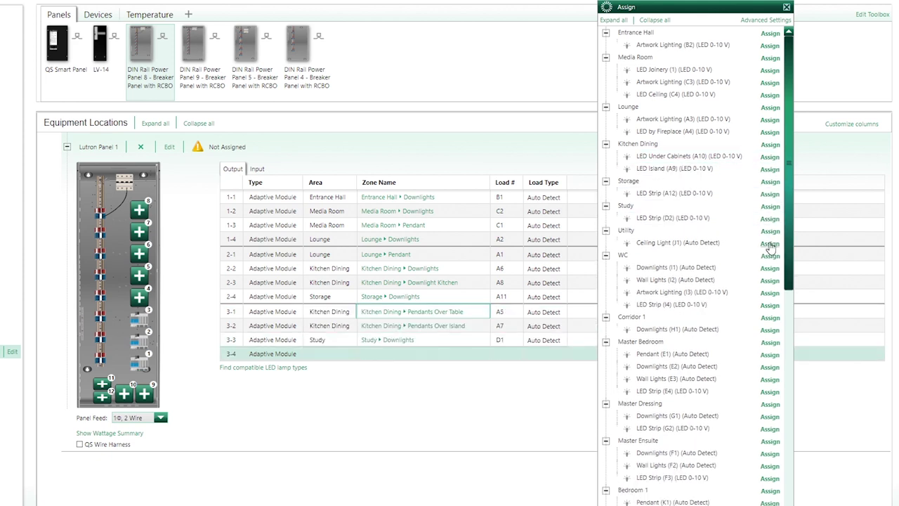
pyautogui.click(770, 244)
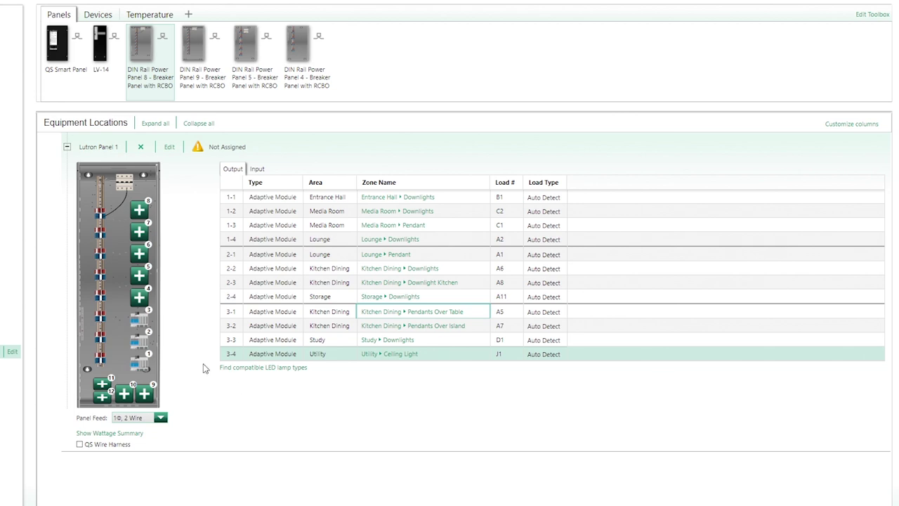
# - Add an adaptive module in position 4 and assign Corridor 1 Downlights, WC Downlights and WC Wall Lights to outputs 4-1 through 4-3
pyautogui.click(140, 300)
pyautogui.click(169, 246)
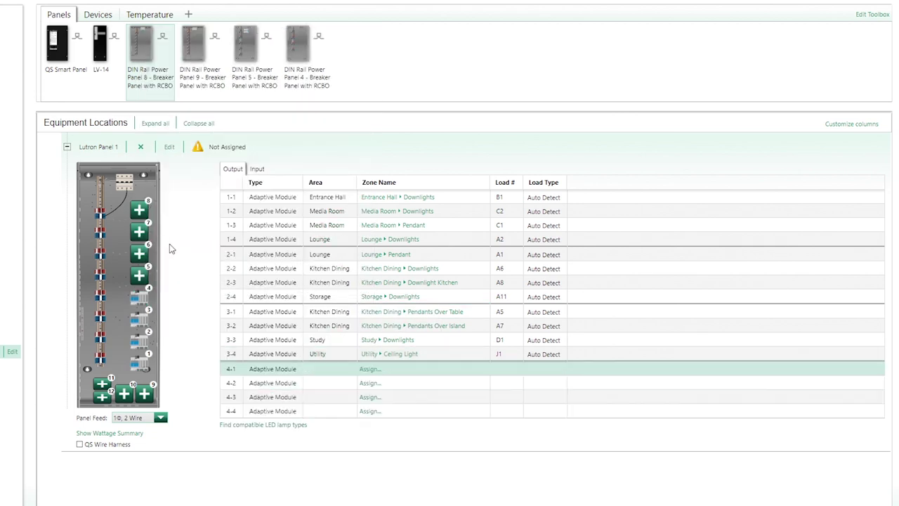
pyautogui.click(365, 369)
pyautogui.moveTo(857, 14); pyautogui.dragTo(756, 14)
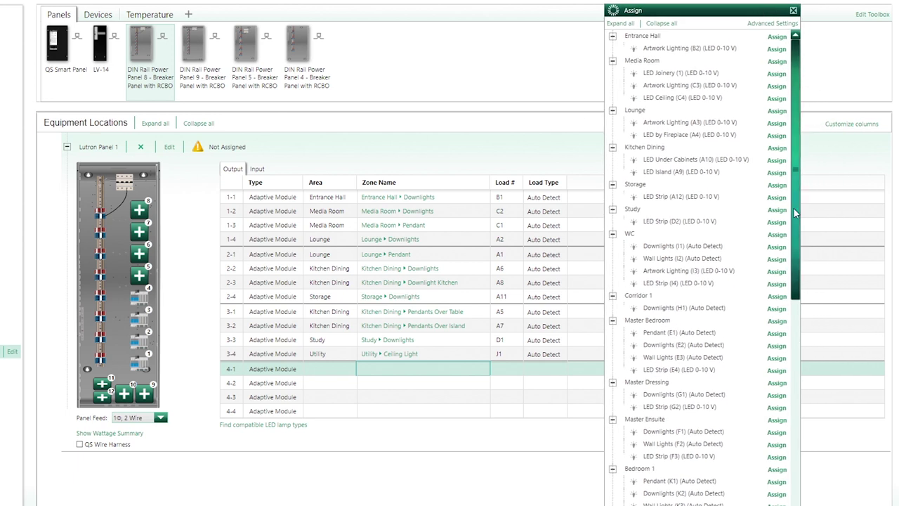
pyautogui.click(777, 309)
pyautogui.click(779, 248)
pyautogui.click(779, 248)
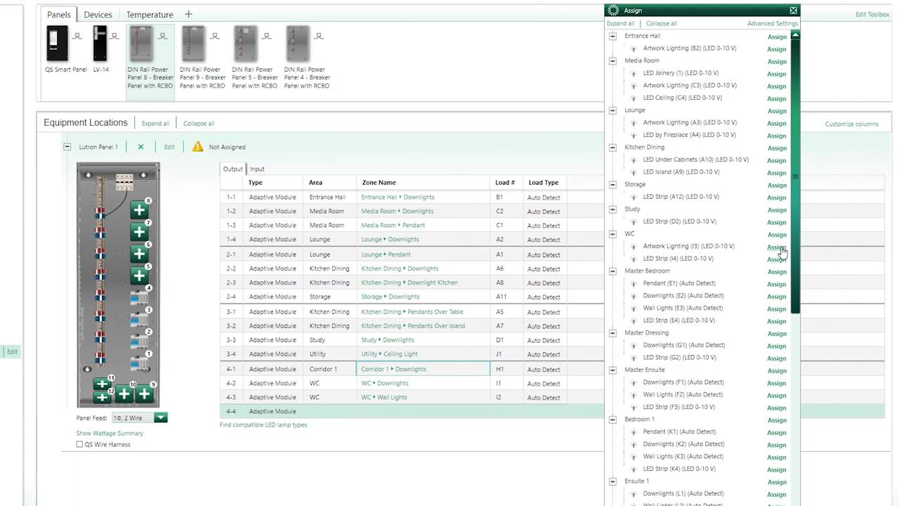
pyautogui.click(793, 10)
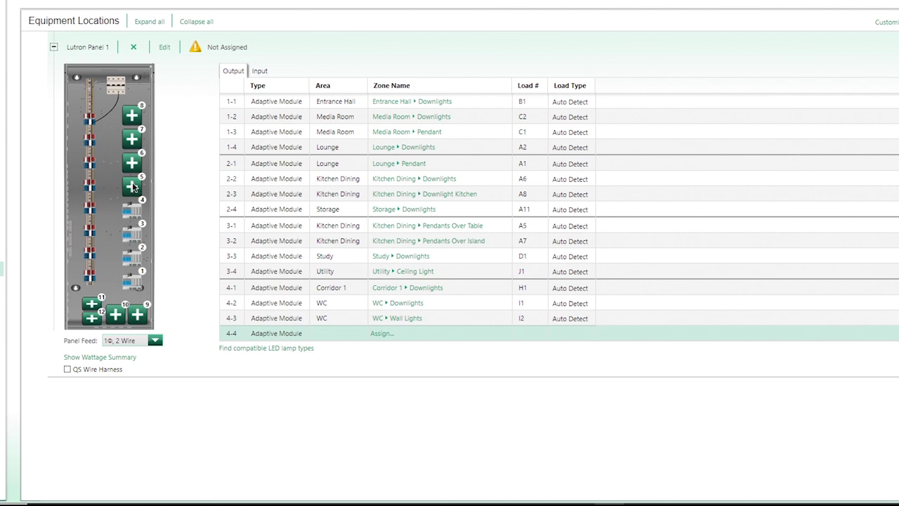
# - Add a Module 0-10 V (LQSE-4T10-D) in position 5 of Lutron Panel 1
pyautogui.click(132, 186)
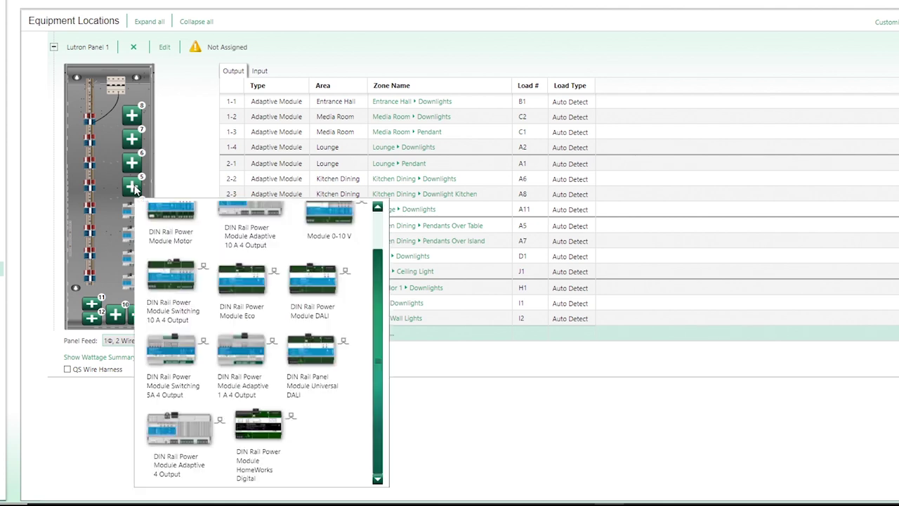
pyautogui.scroll(1, 280, 316)
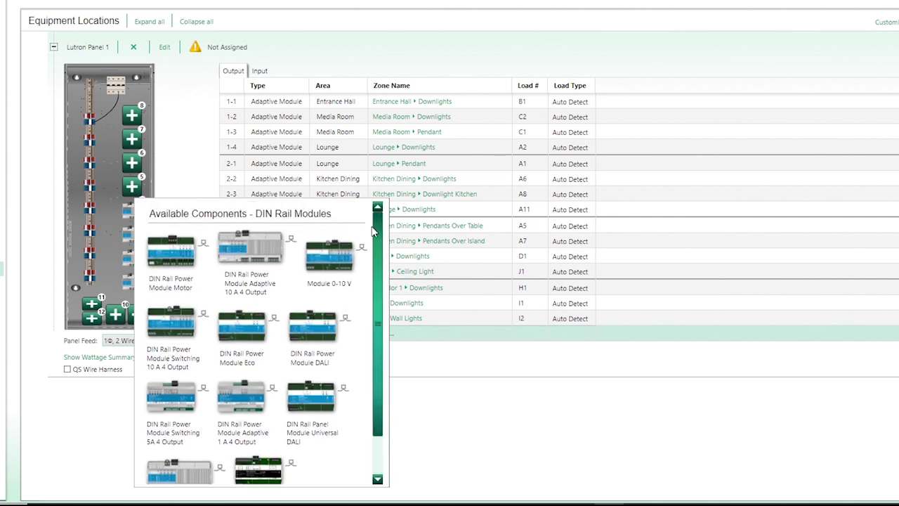
pyautogui.moveTo(327, 262)
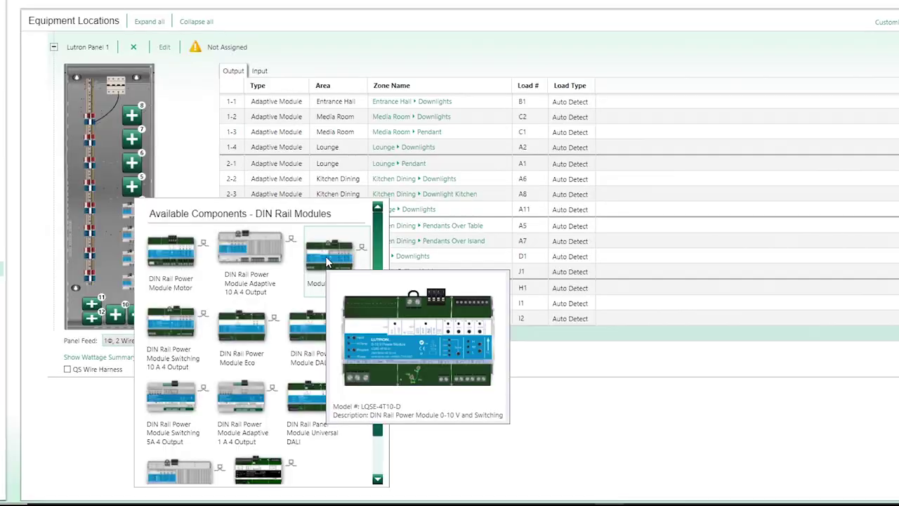
pyautogui.click(327, 262)
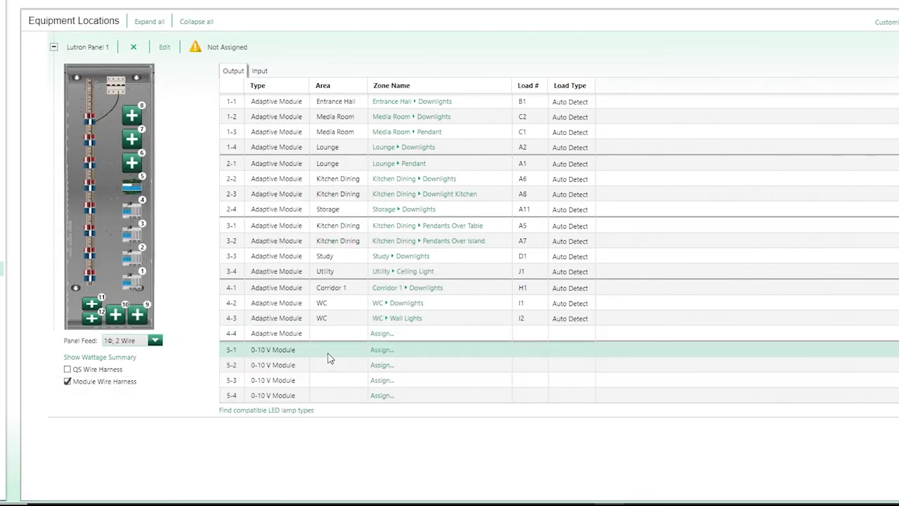
# - Assign Entrance Hall Artwork Lighting, Media Room Artwork Lighting, Media Room LED Ceiling and Lounge Artwork Lighting to outputs 5-1 through 5-4
pyautogui.click(382, 351)
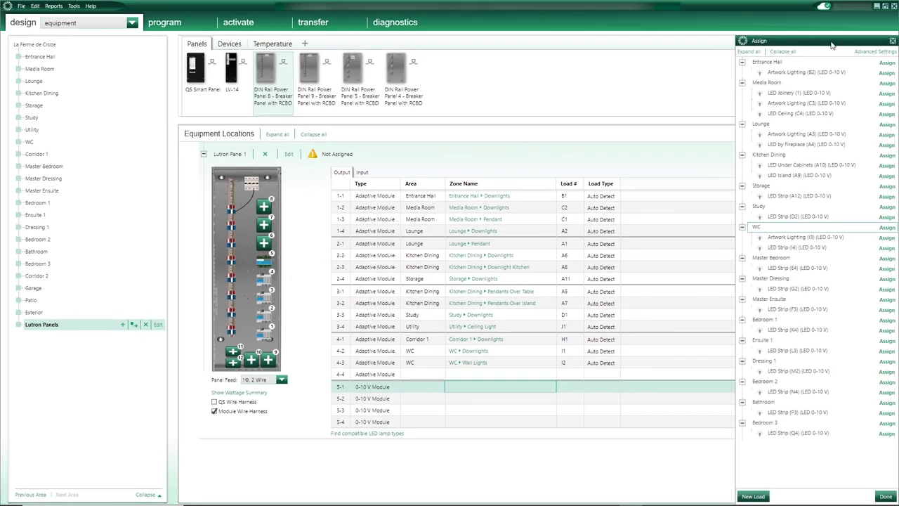
pyautogui.click(800, 82)
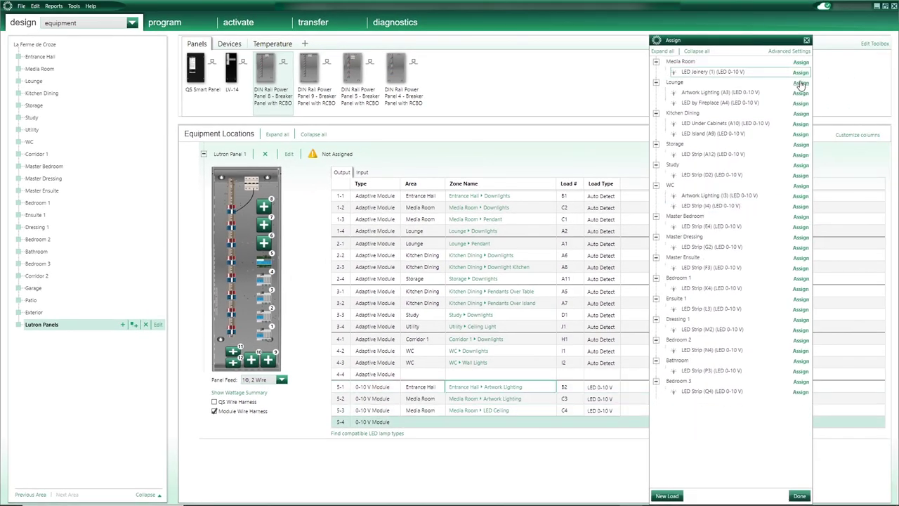
pyautogui.click(801, 92)
pyautogui.click(807, 40)
# - Add a 0-10 V module in position 6 and assign it LED Joinery, LED by Fireplace, LED Under Cabinets and LED Island in order
pyautogui.click(263, 243)
pyautogui.click(413, 298)
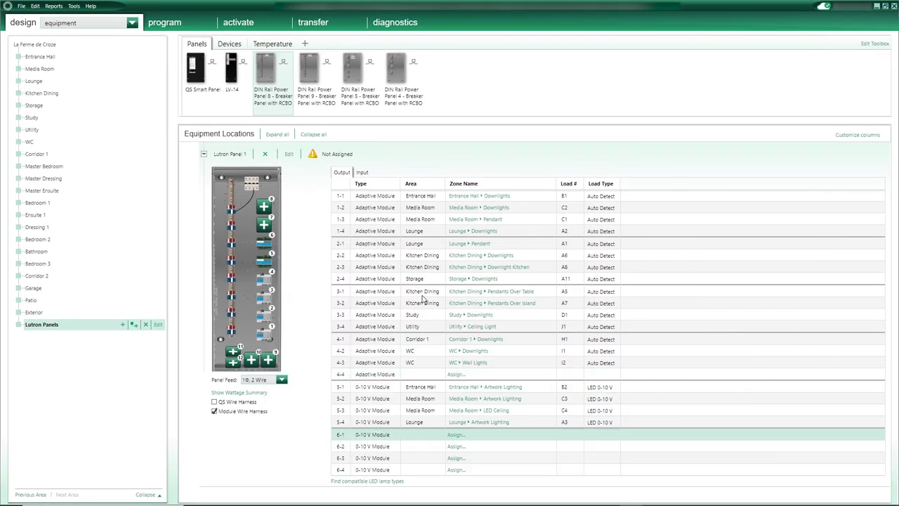
pyautogui.click(790, 72)
pyautogui.click(790, 71)
pyautogui.click(789, 92)
pyautogui.click(790, 103)
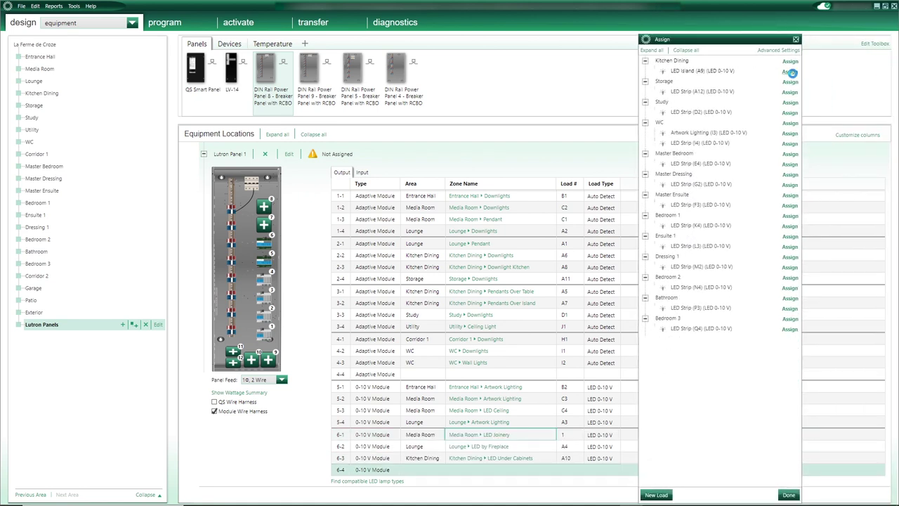
pyautogui.click(795, 40)
# - Add a 0-10 V module in position 7 and assign it Storage LED Strip, Study LED Strip, WC Artwork Lighting and WC LED Strip
pyautogui.scroll(-1, 417, 282)
pyautogui.click(456, 450)
pyautogui.click(785, 75)
pyautogui.click(785, 75)
pyautogui.click(785, 75)
pyautogui.click(785, 75)
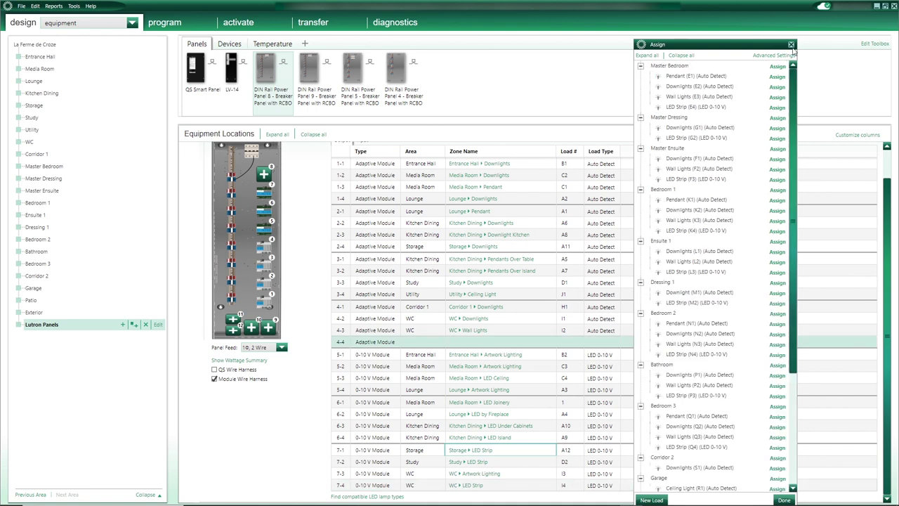
# - Close the zone assignment list and add a DIN Rail Power Panel 9 - Breaker Panel with RCBO named Lutron Panel 2
pyautogui.click(791, 44)
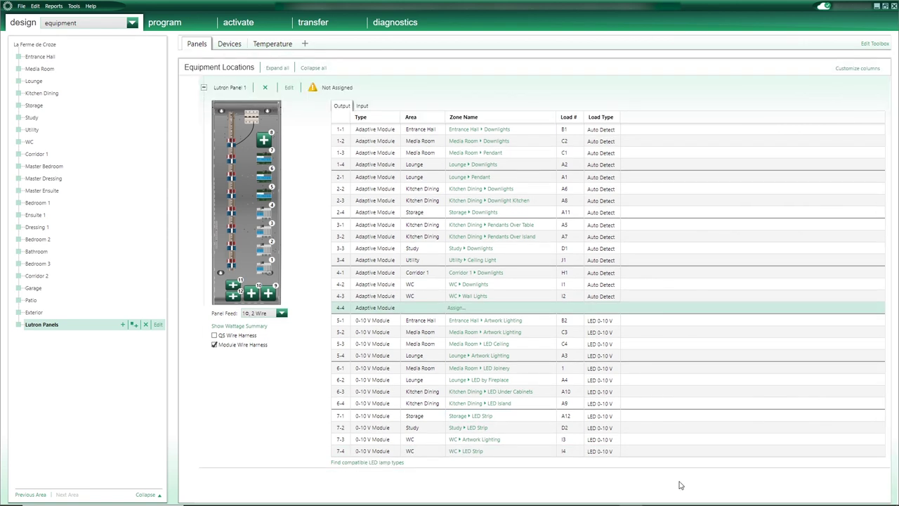
pyautogui.click(538, 450)
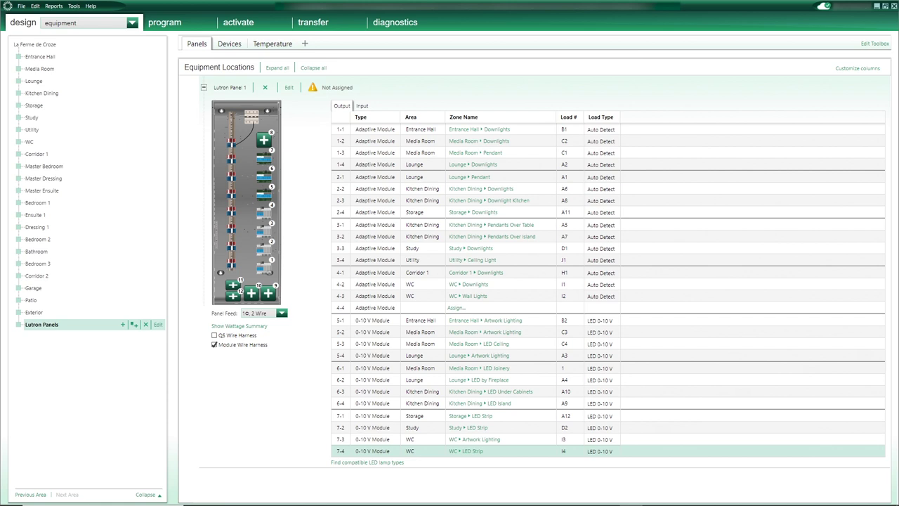
pyautogui.click(619, 67)
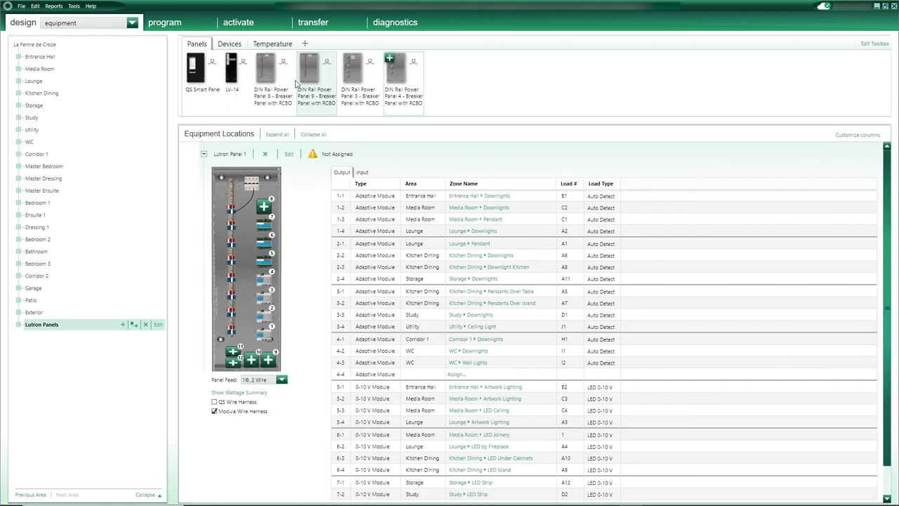
pyautogui.moveTo(303, 61)
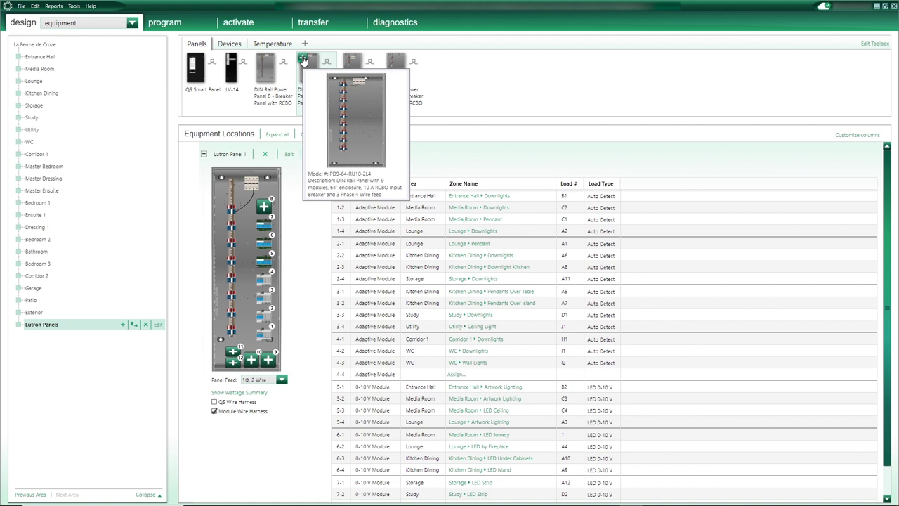
pyautogui.click(303, 60)
pyautogui.click(247, 247)
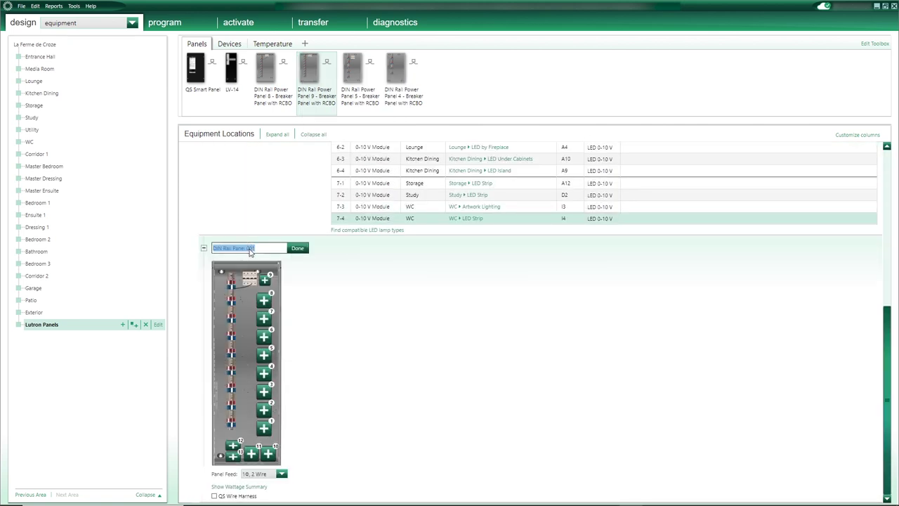
pyautogui.write('Lutron Panel 2')
pyautogui.press('Return')
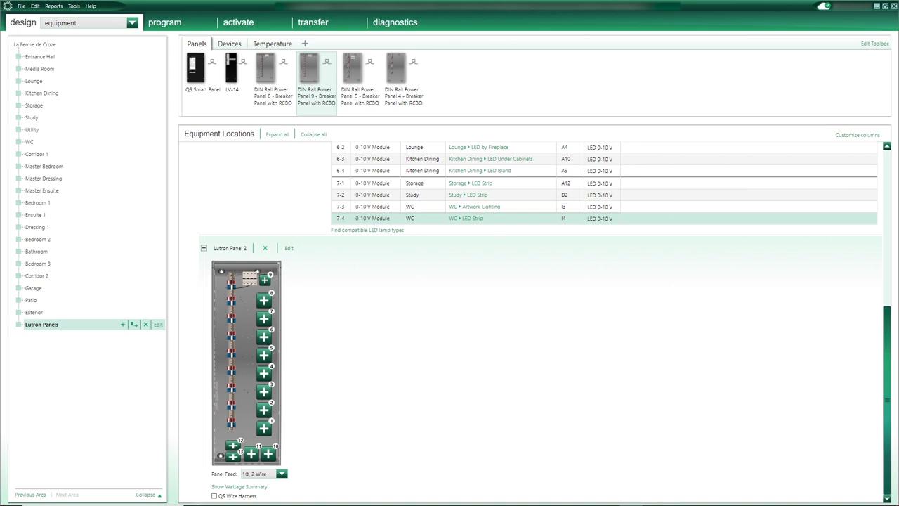
# - Fit positions 1 to 6 of Lutron Panel 2 with Adaptive 4 Output modules and assign the Auto Detect zones from Master Bedroom through Corridor 2
pyautogui.click(263, 428)
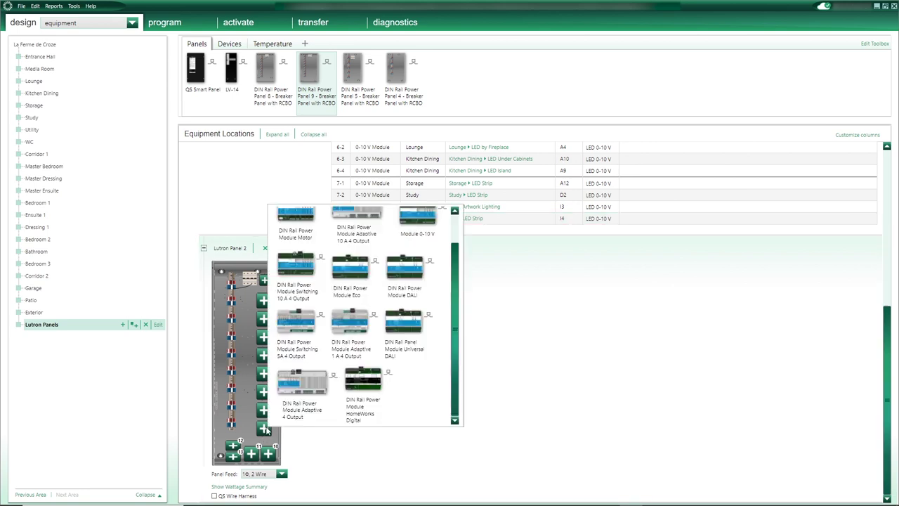
pyautogui.click(297, 381)
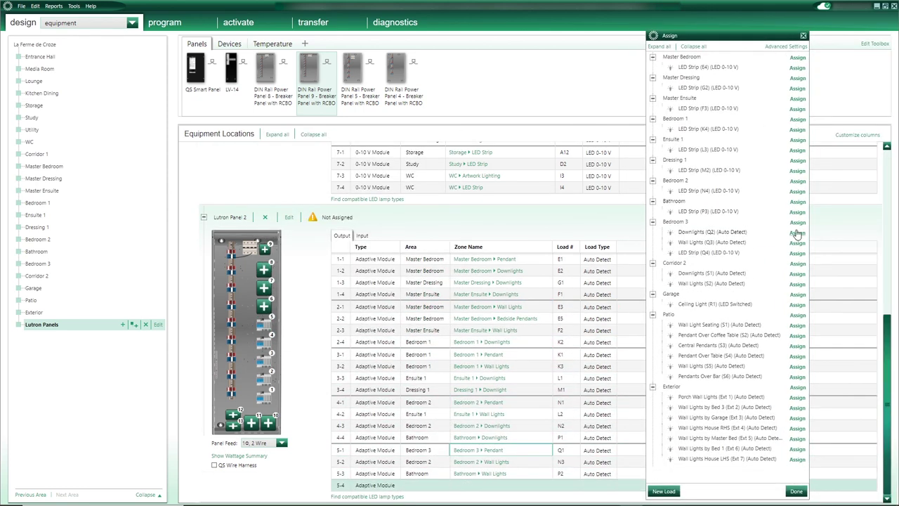
# - Fit positions 7 to 9 of Lutron Panel 2 with Module 0-10 V units and assign the remaining LED Strip zones plus the Garage Ceiling Light
pyautogui.click(264, 241)
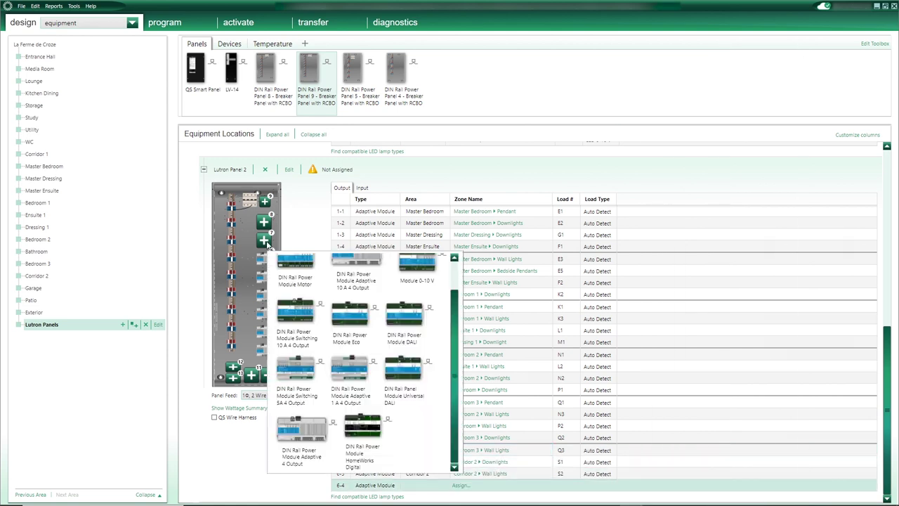
pyautogui.scroll(1, 435, 316)
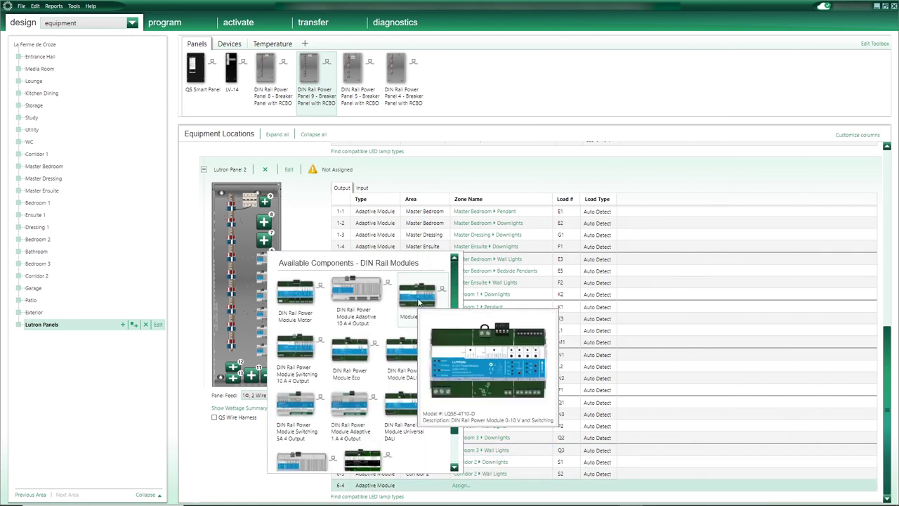
pyautogui.click(417, 302)
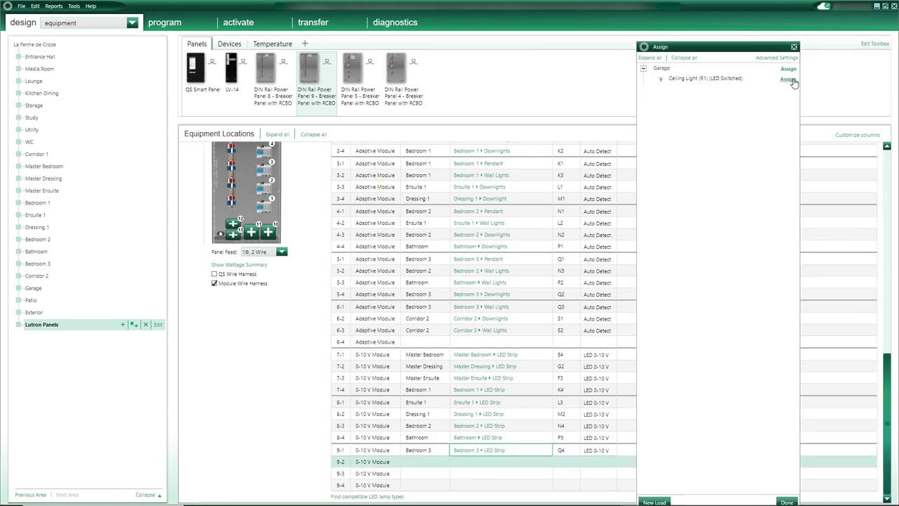
pyautogui.click(789, 79)
pyautogui.moveTo(886, 302); pyautogui.dragTo(895, 264)
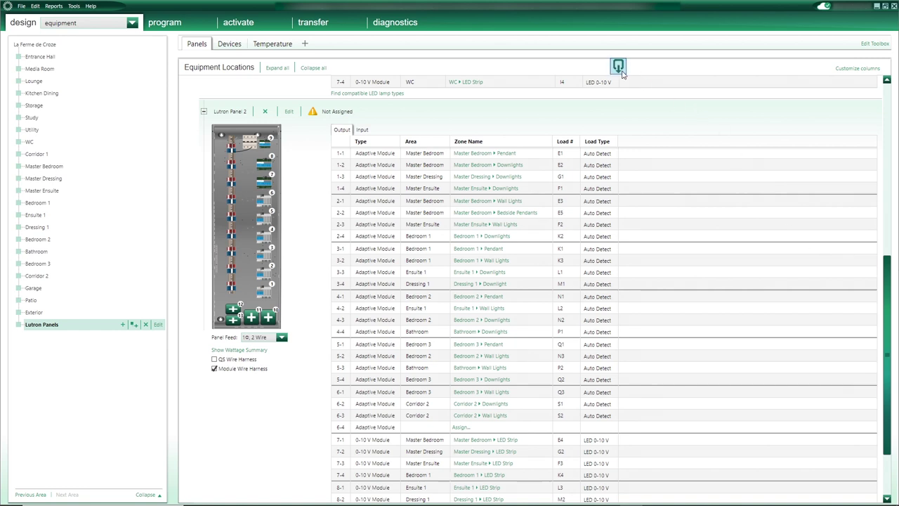
# - Add a DIN Rail Power Panel 5 - Breaker Panel with RCBO and name it Lutron Panel 3
pyautogui.click(619, 66)
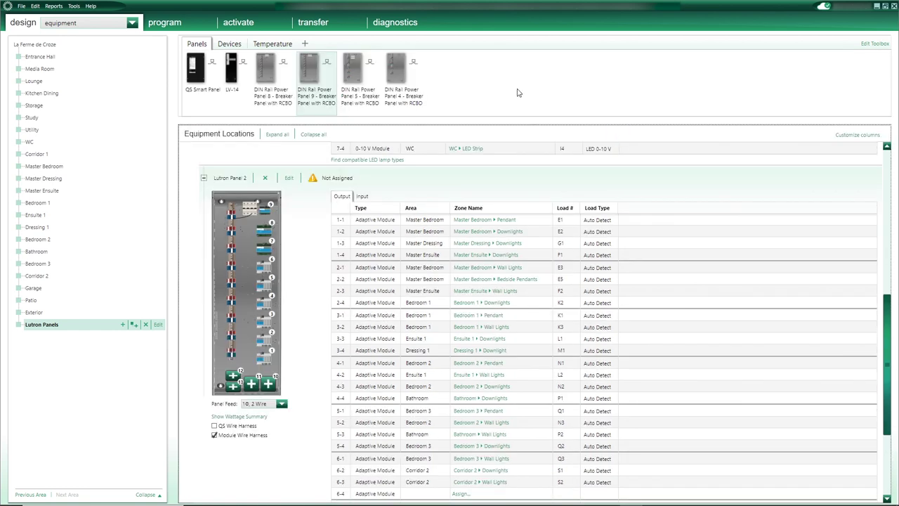
pyautogui.moveTo(348, 62)
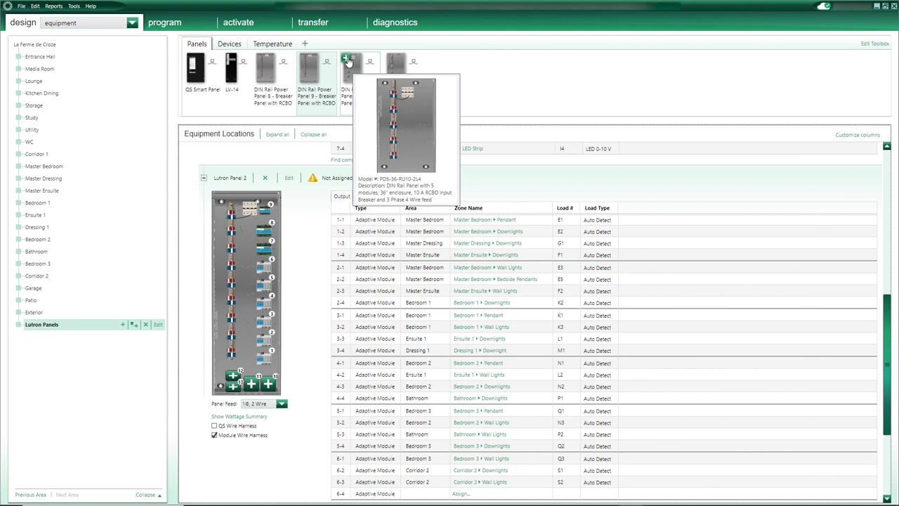
pyautogui.click(347, 62)
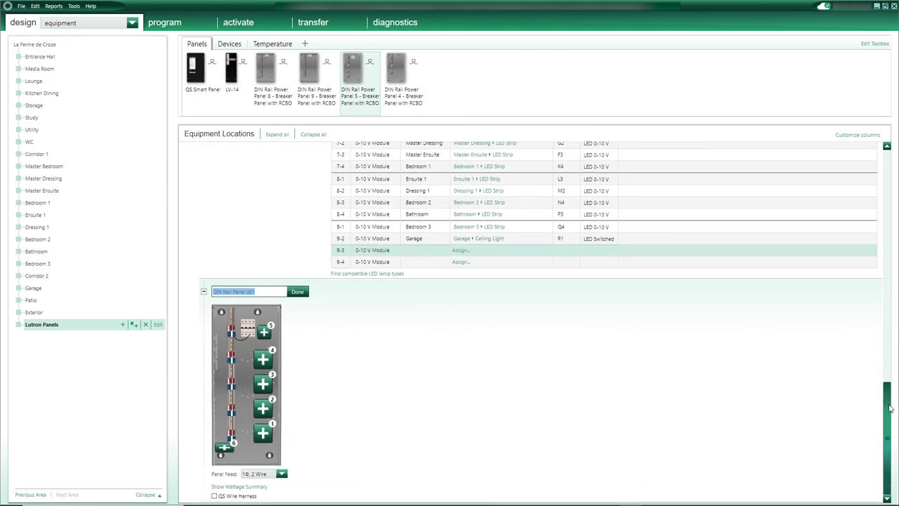
pyautogui.write('Lutron Panel 3')
pyautogui.press('Return')
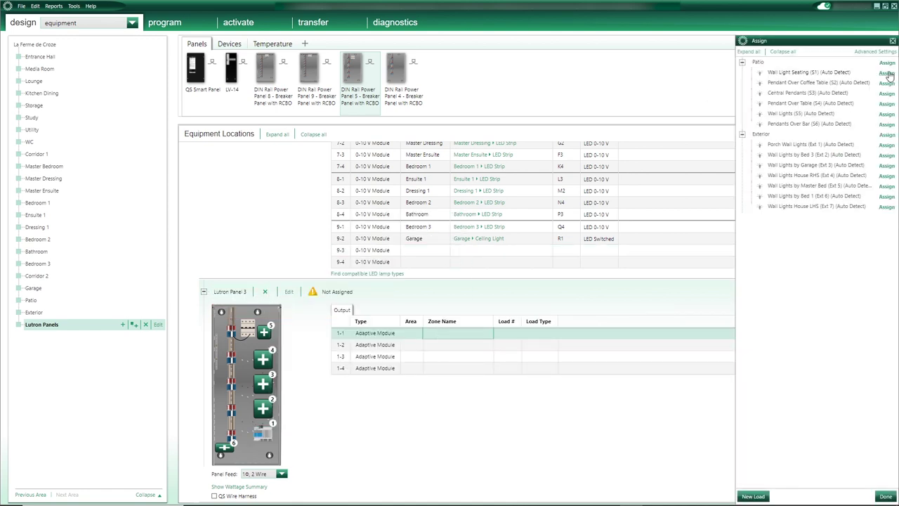
# - Fit positions 1 to 4 of Lutron Panel 3 with Adaptive 4 Output modules and assign the Patio and Exterior zones in order
pyautogui.click(262, 408)
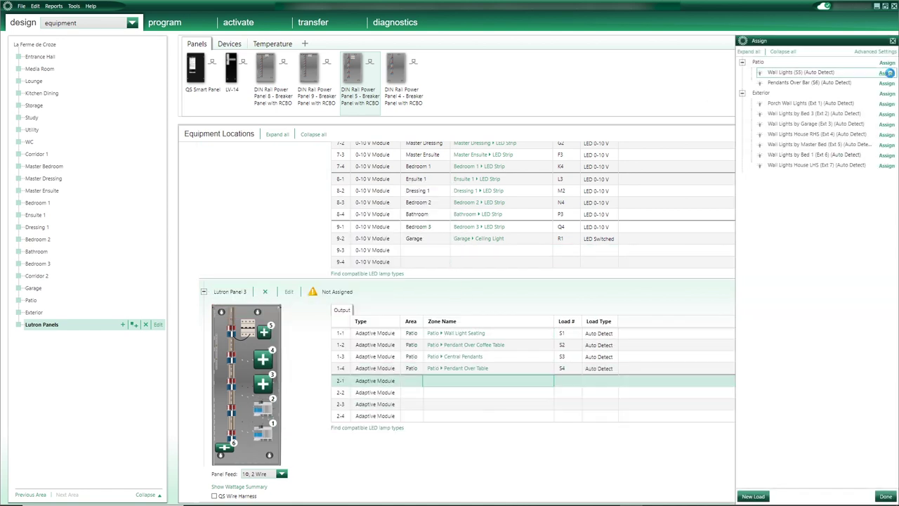
pyautogui.click(262, 383)
pyautogui.click(263, 359)
pyautogui.click(299, 316)
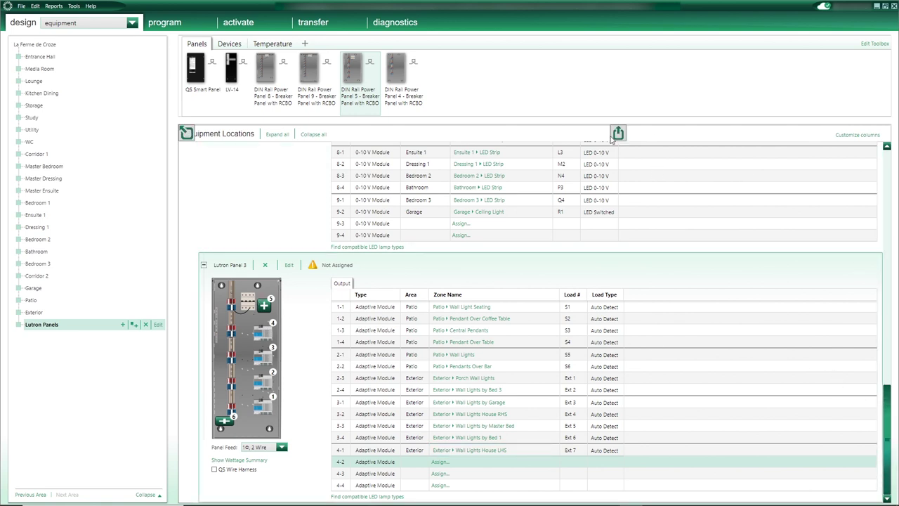
# - Review the module and zone assignments of all three Lutron panels from Panel 3 back to Panel 1
pyautogui.scroll(3, 884, 379)
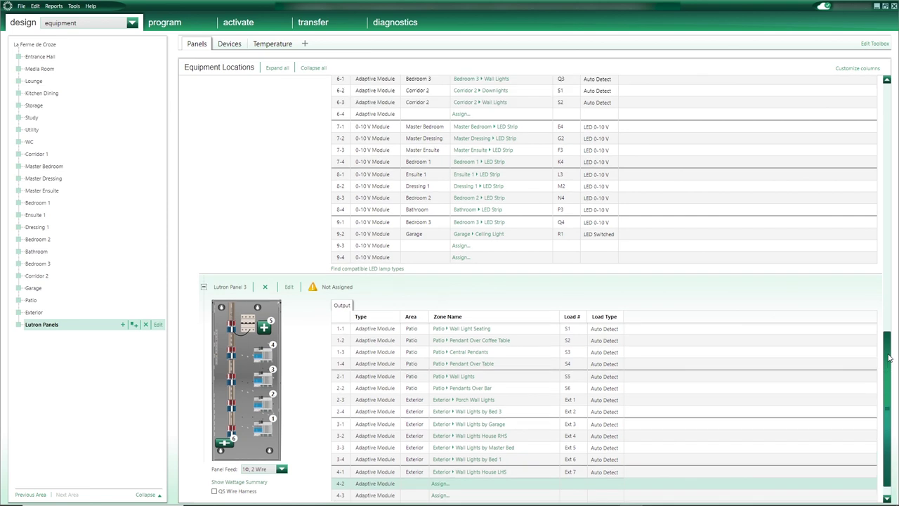
pyautogui.scroll(4, 888, 342)
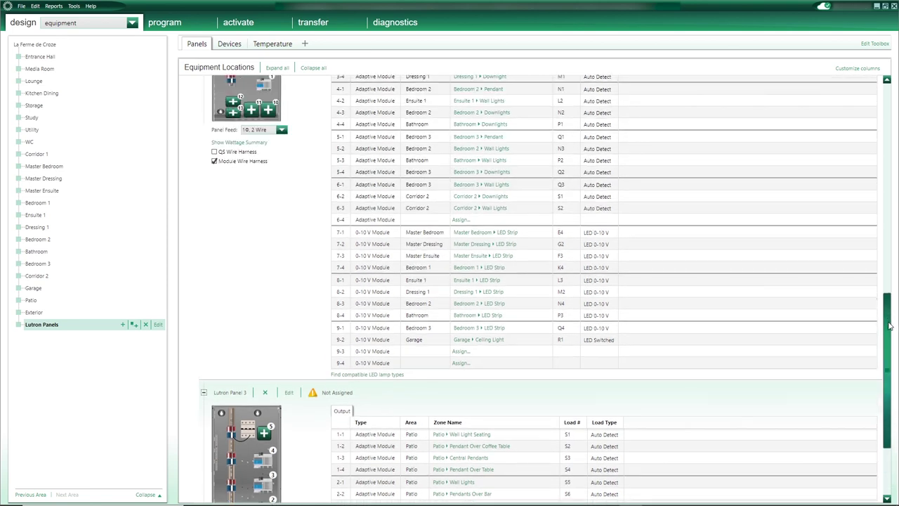
pyautogui.scroll(1, 888, 320)
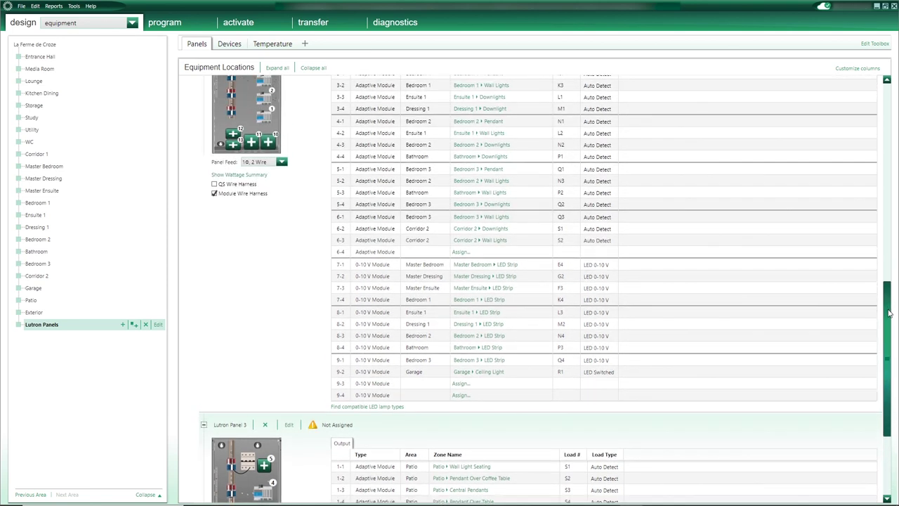
pyautogui.scroll(3, 887, 301)
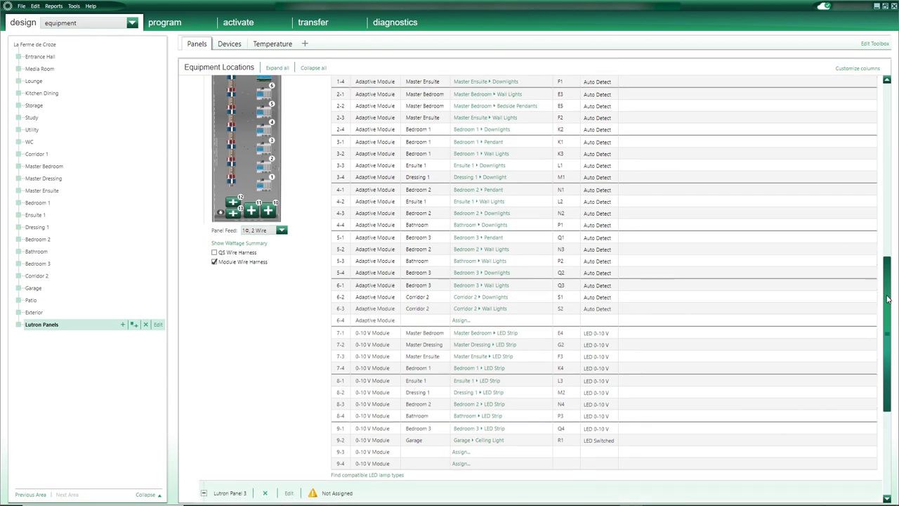
pyautogui.scroll(10, 888, 274)
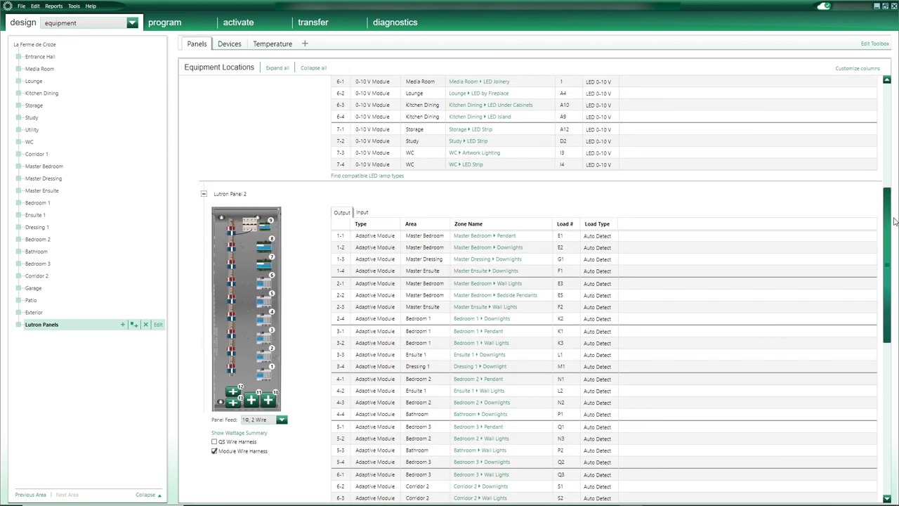
pyautogui.scroll(3, 894, 222)
pyautogui.scroll(6, 533, 288)
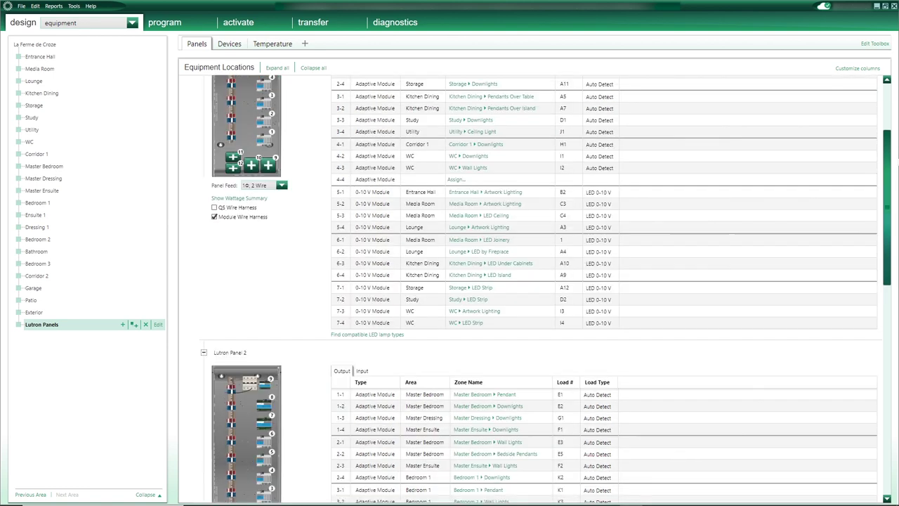
pyautogui.scroll(2, 897, 125)
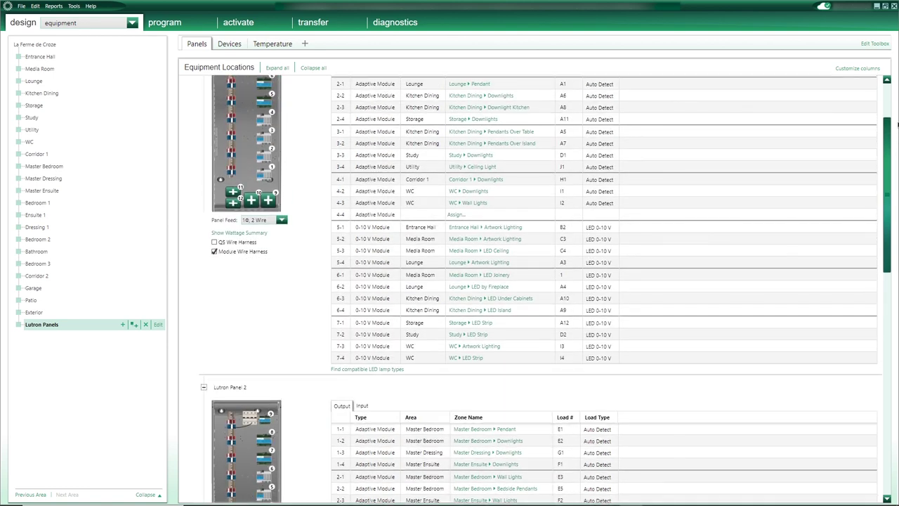
pyautogui.scroll(5, 896, 121)
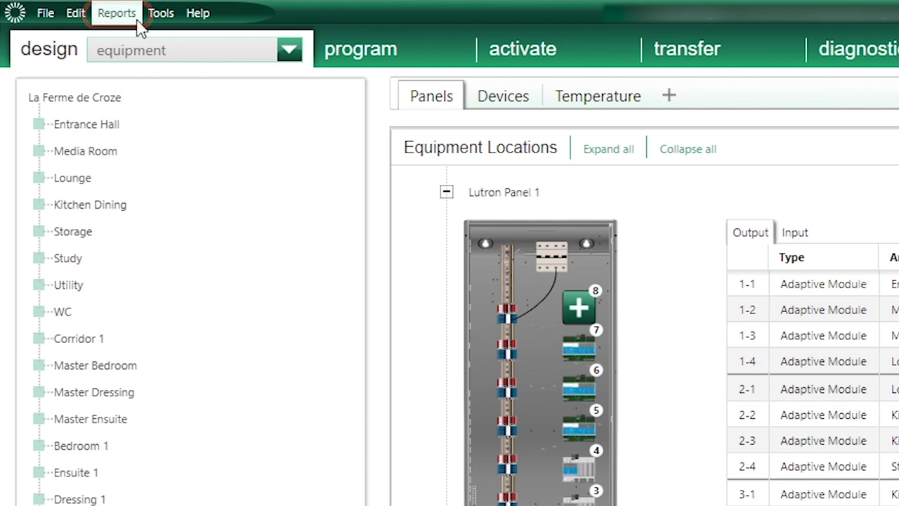
# - Generate the Wiring report, enlarge it to full window and go past its cover page to read it
pyautogui.click(138, 23)
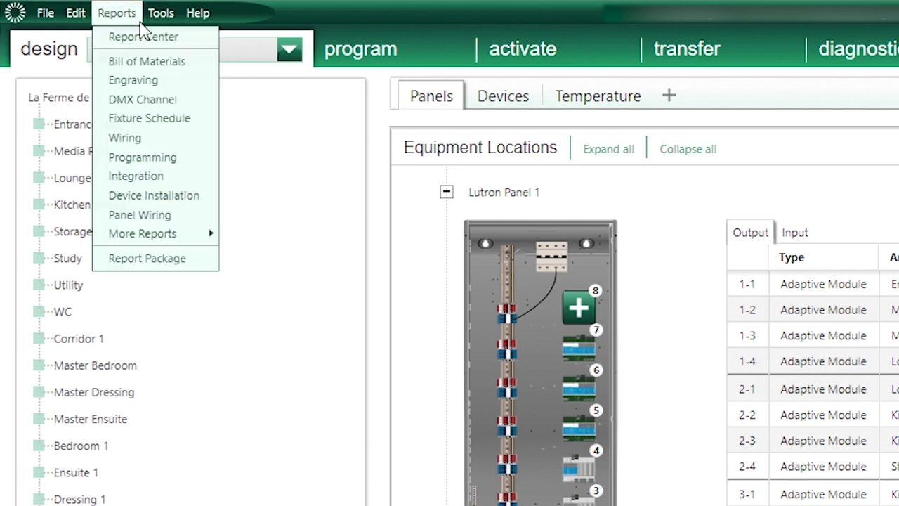
pyautogui.click(168, 138)
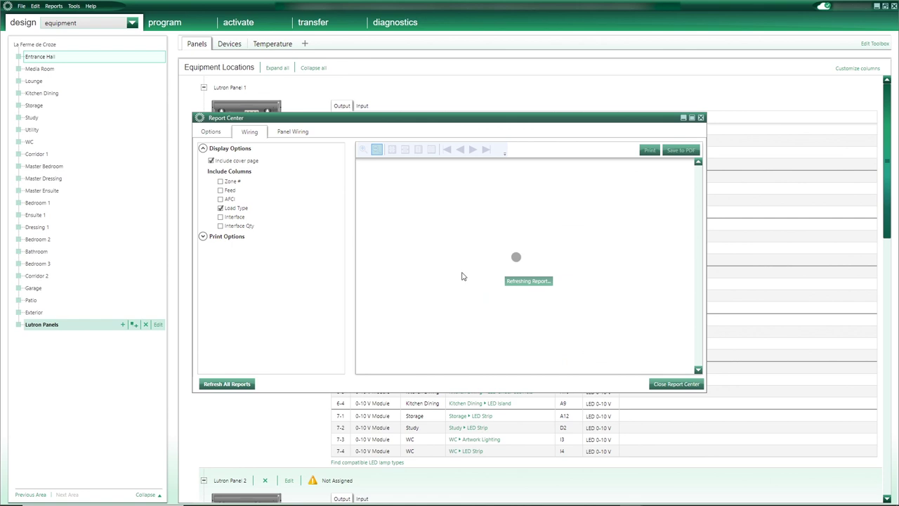
pyautogui.doubleClick(405, 118)
pyautogui.click(172, 39)
pyautogui.click(172, 38)
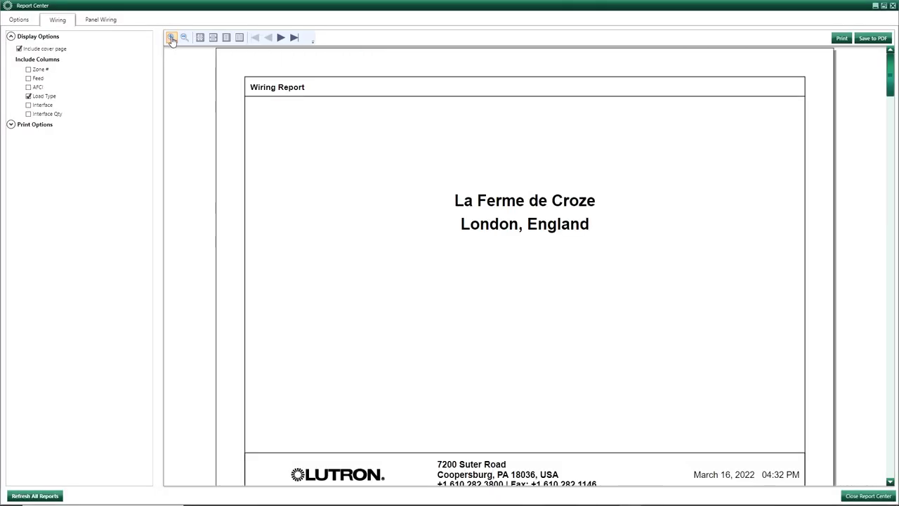
pyautogui.click(281, 37)
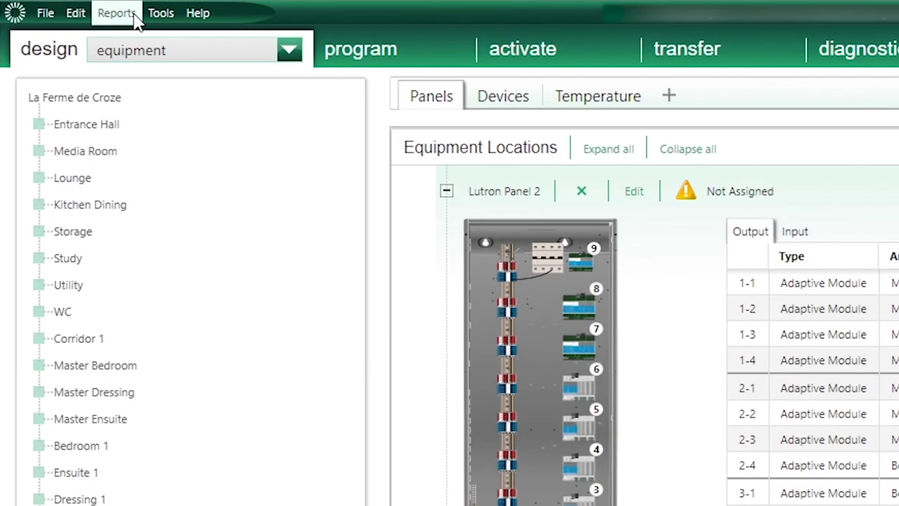
# - Generate the Panel Wiring report and examine the wiring diagrams of Lutron Panel 1's modules from position 7 down to 1
pyautogui.click(55, 7)
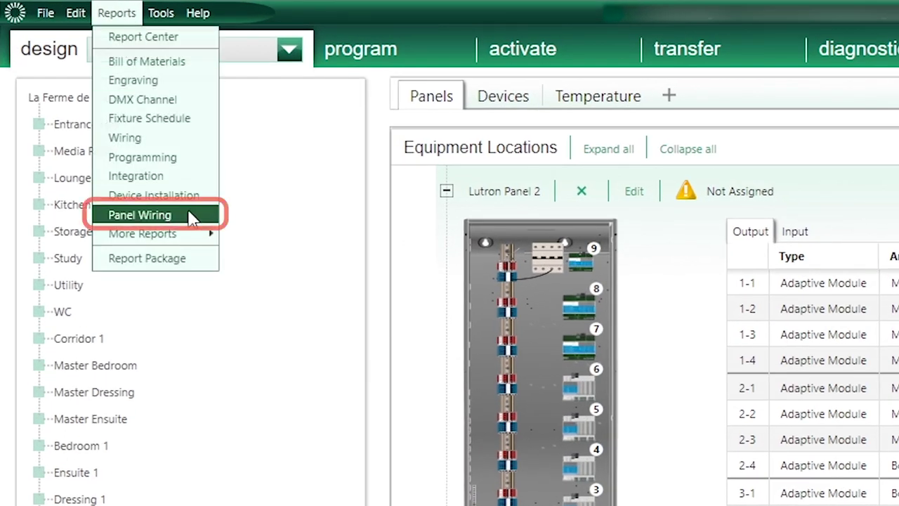
pyautogui.click(160, 214)
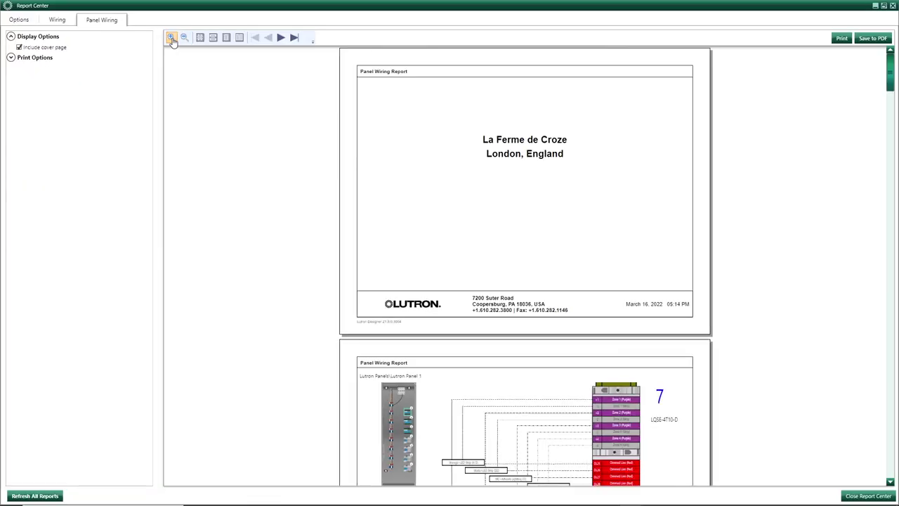
pyautogui.click(171, 38)
pyautogui.click(280, 38)
pyautogui.click(280, 38)
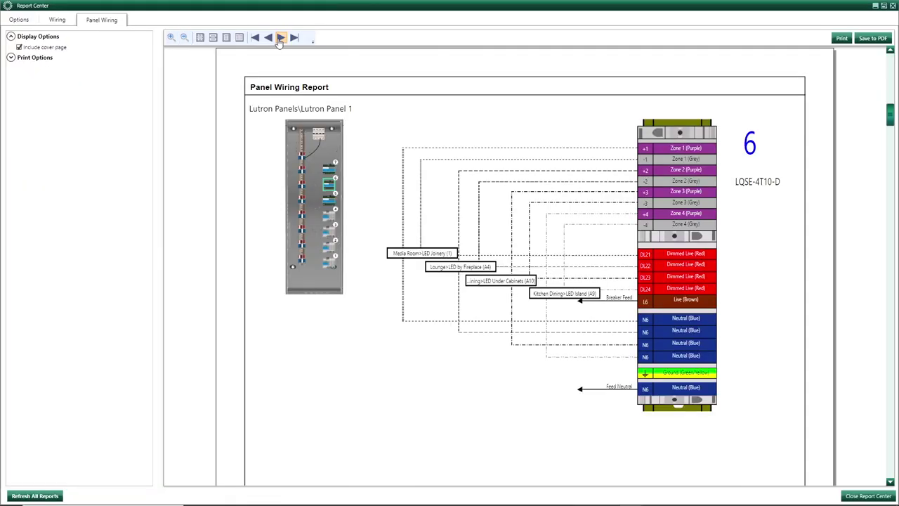
pyautogui.click(280, 38)
pyautogui.click(281, 38)
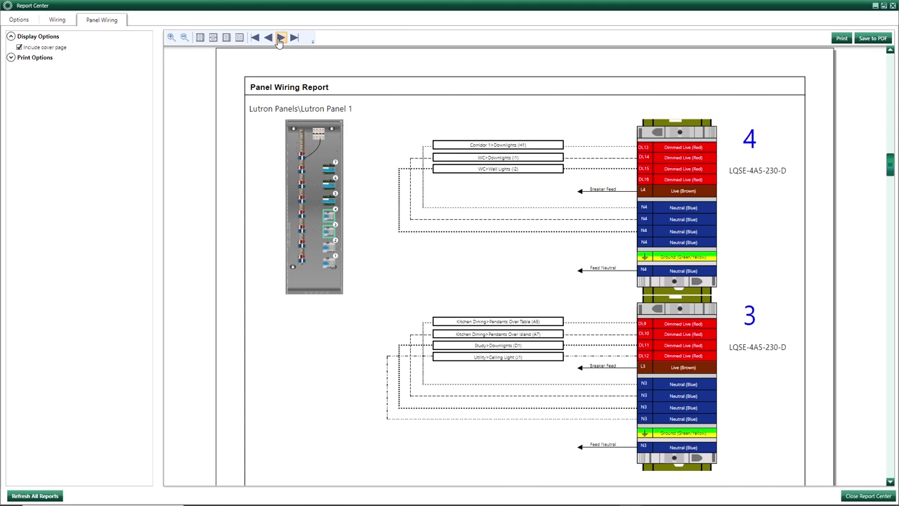
pyautogui.click(280, 37)
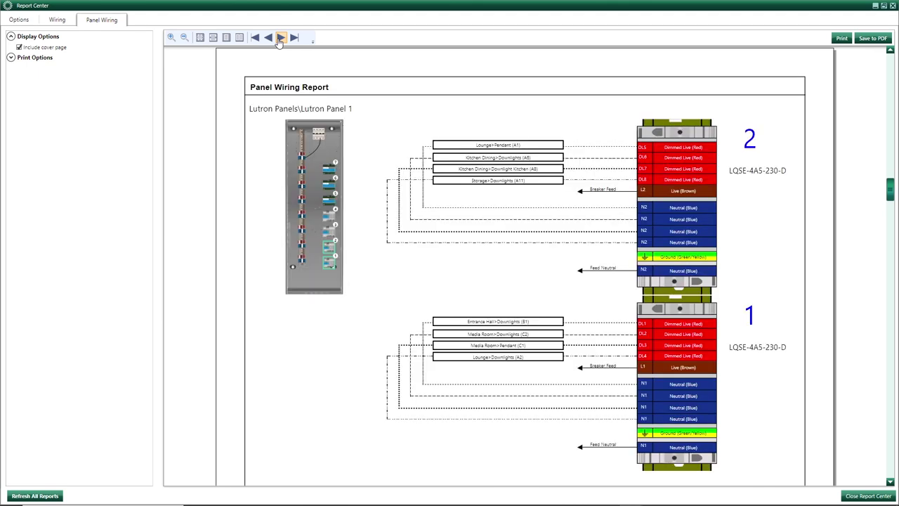